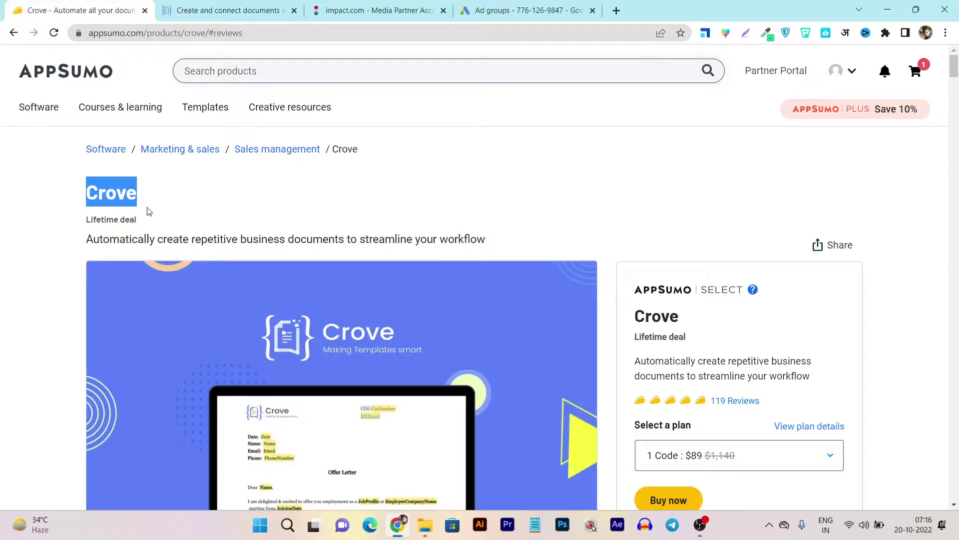
# Step: Clear the Crove title highlight and read down through the deal's terms and conditions
pyautogui.click(149, 211)
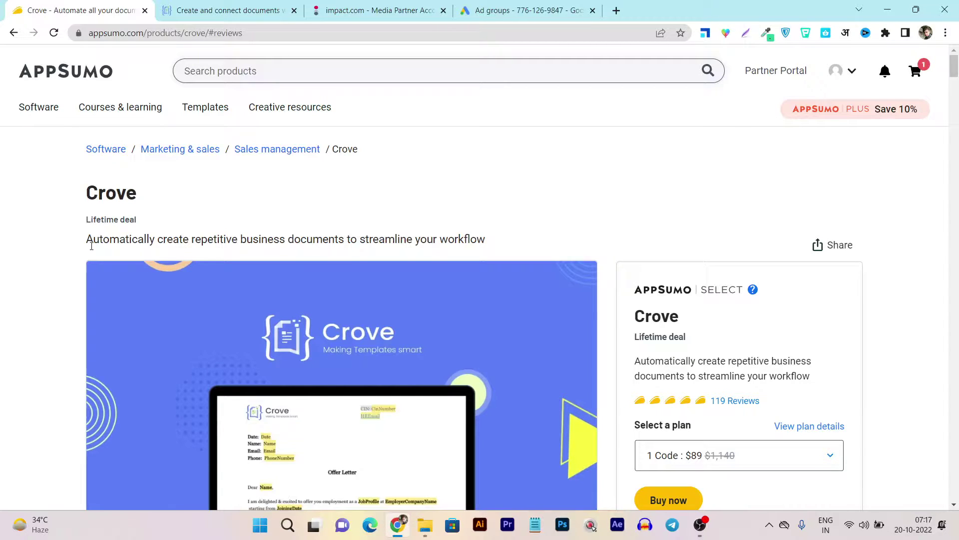
pyautogui.scroll(-5, 91, 244)
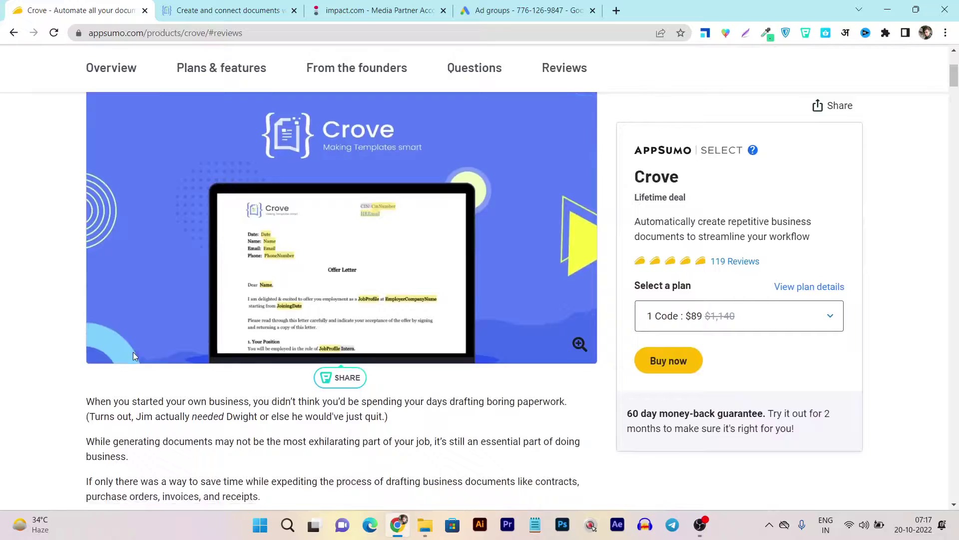
pyautogui.scroll(-3, 133, 351)
pyautogui.scroll(-2, 134, 355)
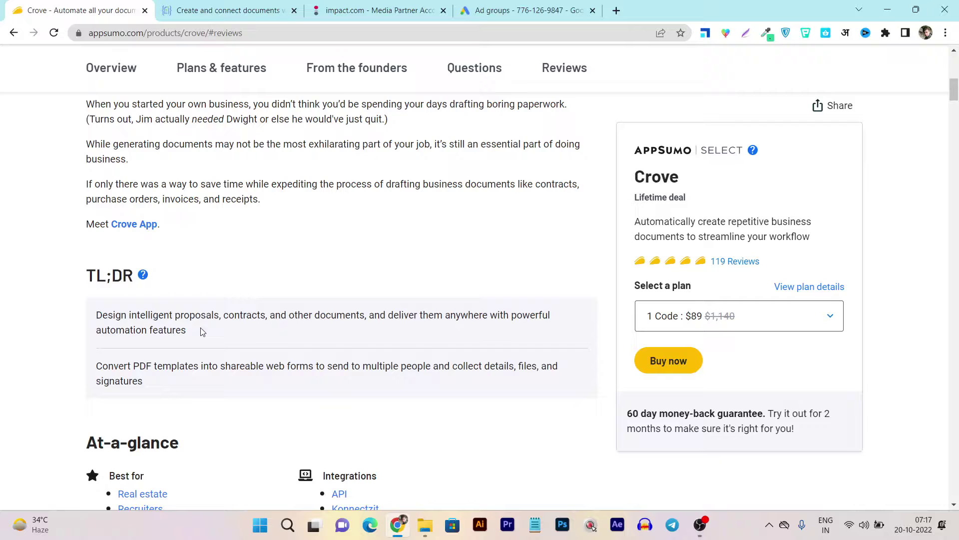
pyautogui.scroll(4, 202, 332)
pyautogui.scroll(4, 342, 323)
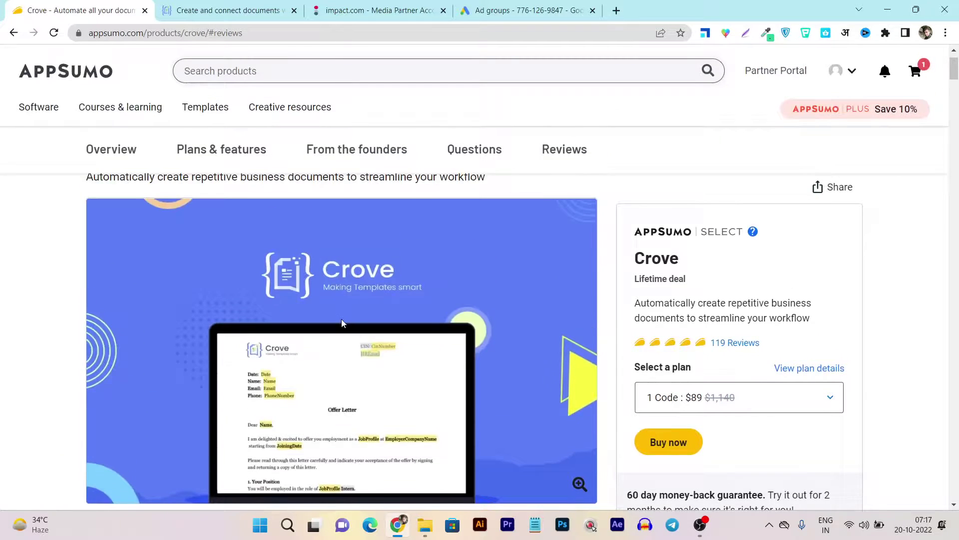
pyautogui.scroll(-3, 340, 320)
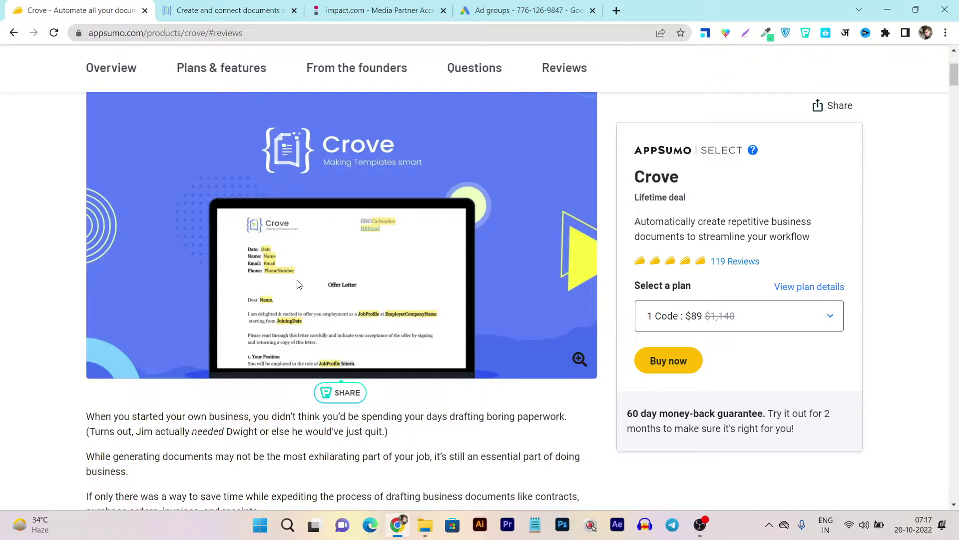
pyautogui.scroll(-3, 298, 285)
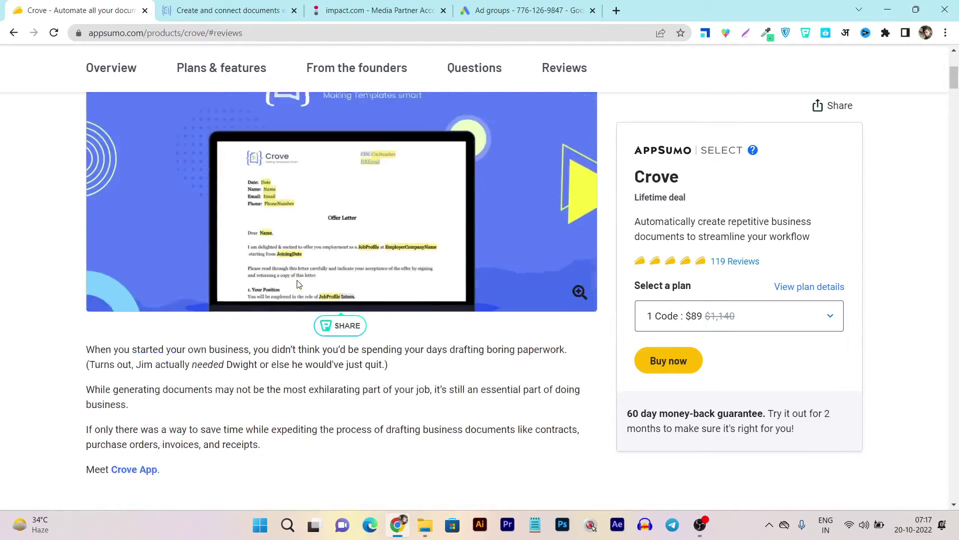
pyautogui.scroll(-2, 298, 284)
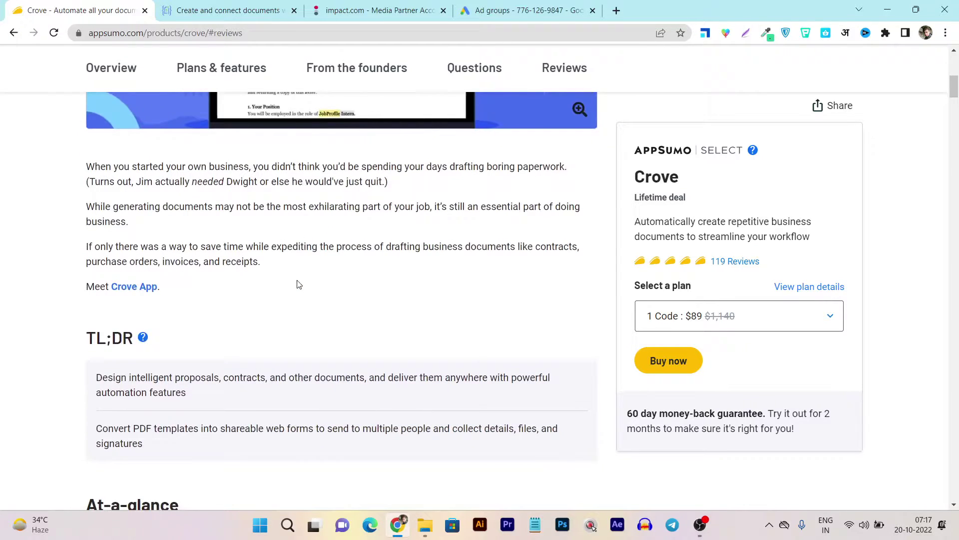
pyautogui.scroll(-5, 298, 284)
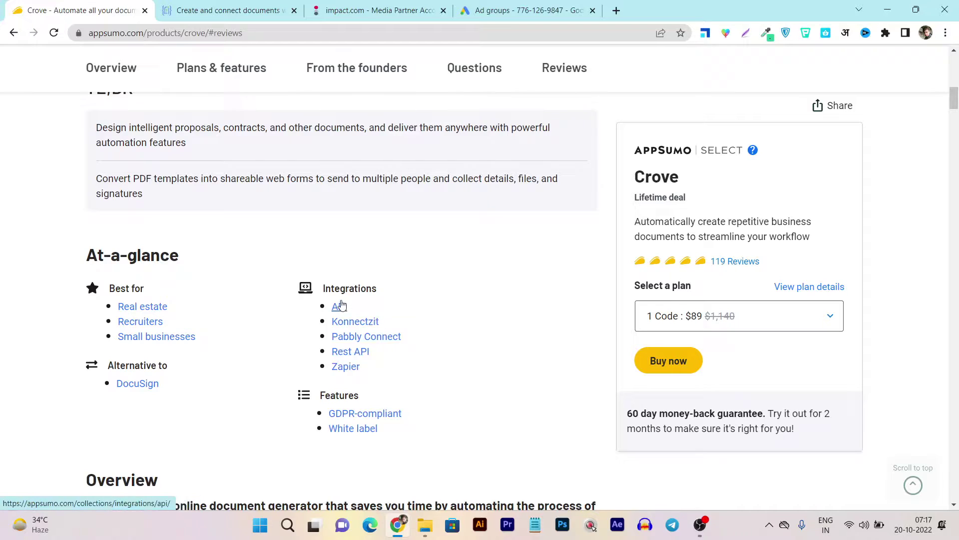
pyautogui.scroll(5, 409, 364)
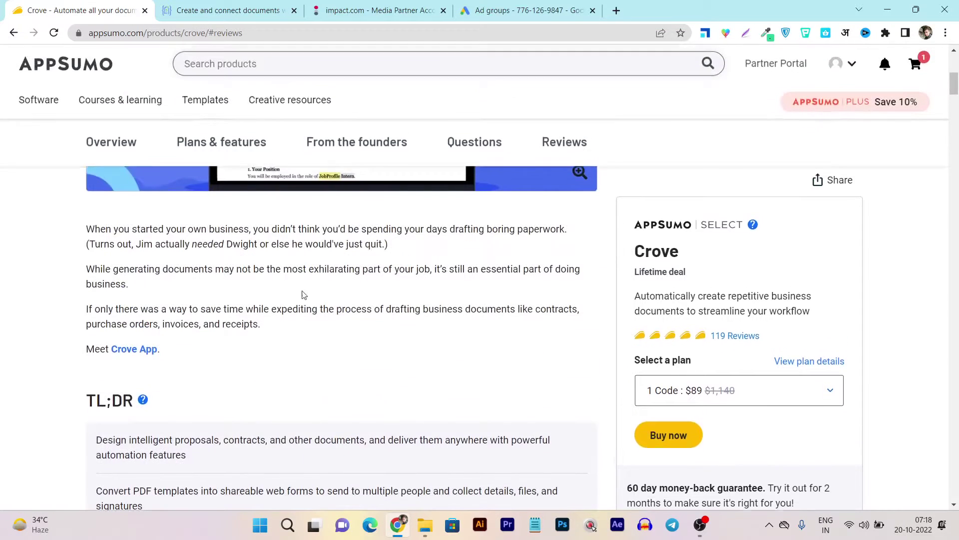
pyautogui.scroll(-5, 532, 300)
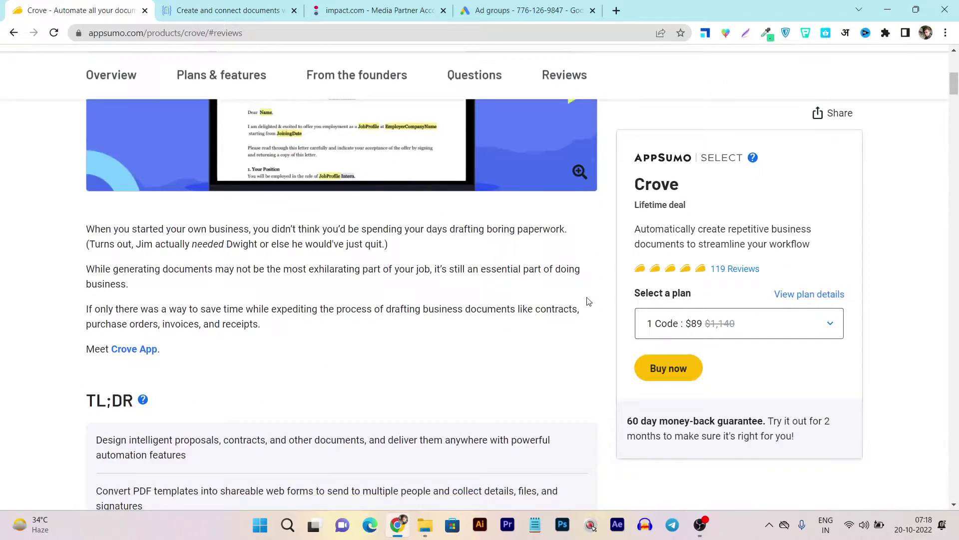
pyautogui.scroll(-5, 533, 303)
pyautogui.scroll(-4, 532, 304)
pyautogui.scroll(6, 532, 304)
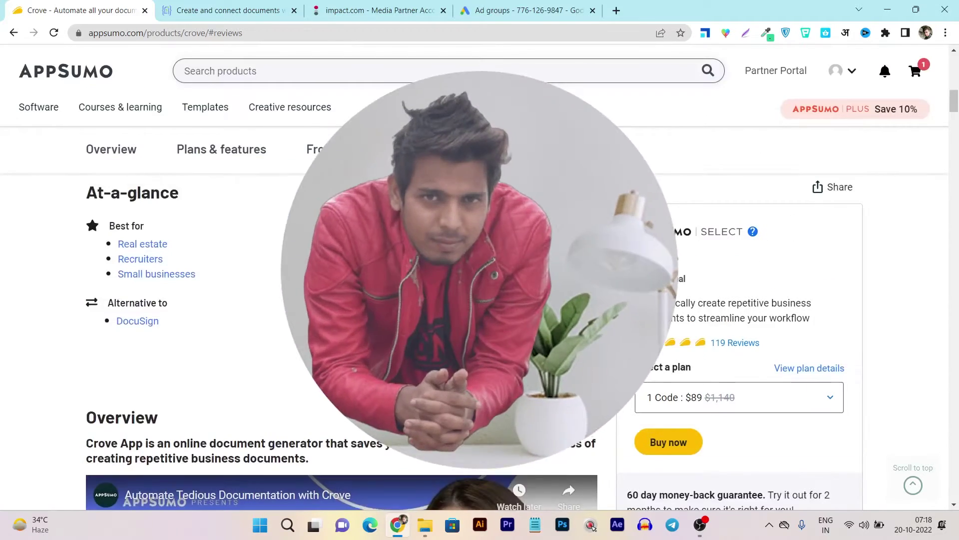
pyautogui.scroll(-2, 240, 276)
pyautogui.scroll(-2, 240, 277)
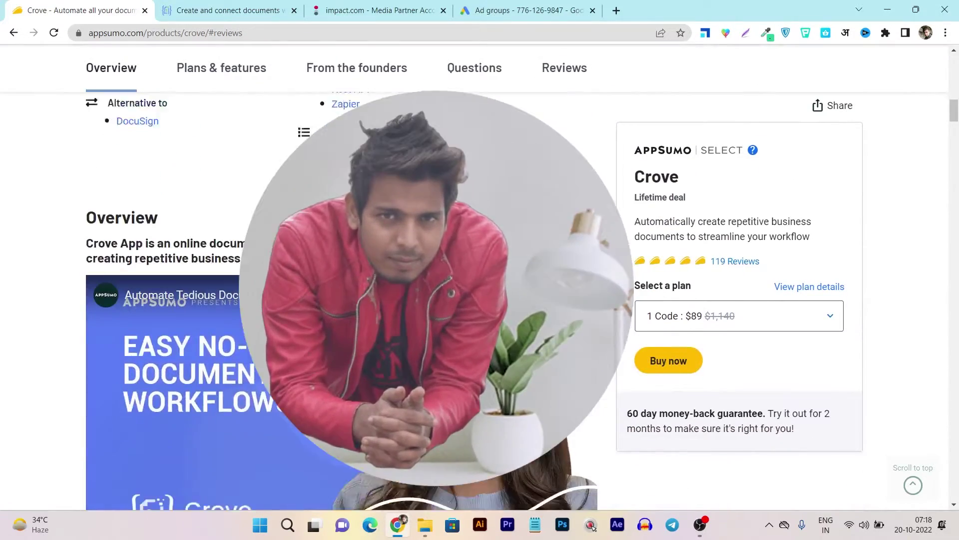
pyautogui.scroll(-2, 240, 276)
pyautogui.scroll(-1, 240, 276)
pyautogui.scroll(2, 241, 276)
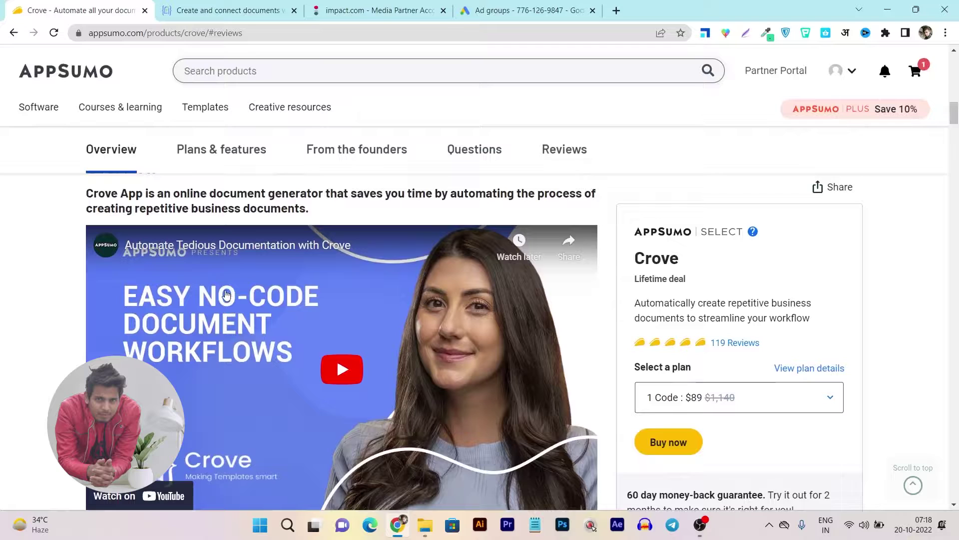
pyautogui.scroll(1, 225, 299)
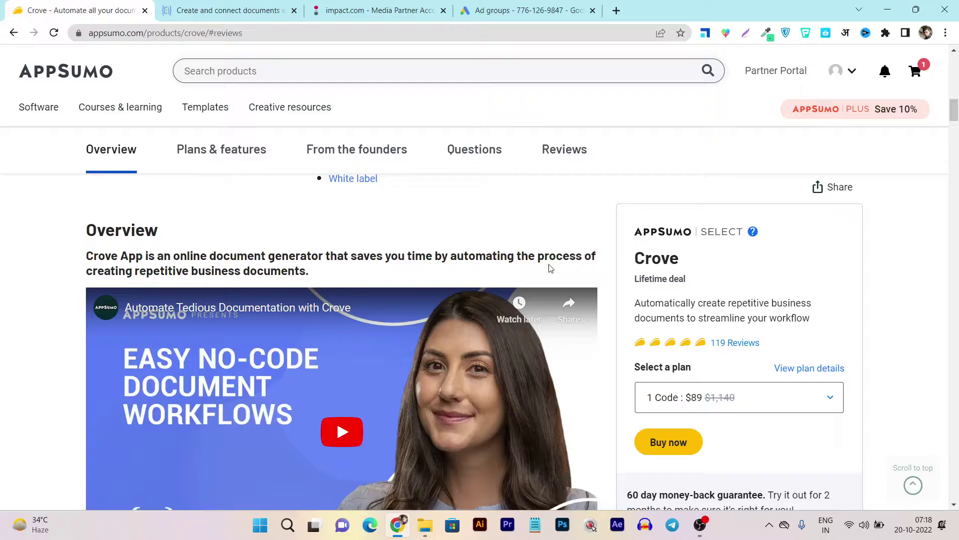
pyautogui.scroll(5, 549, 267)
pyautogui.scroll(5, 550, 268)
pyautogui.scroll(5, 549, 268)
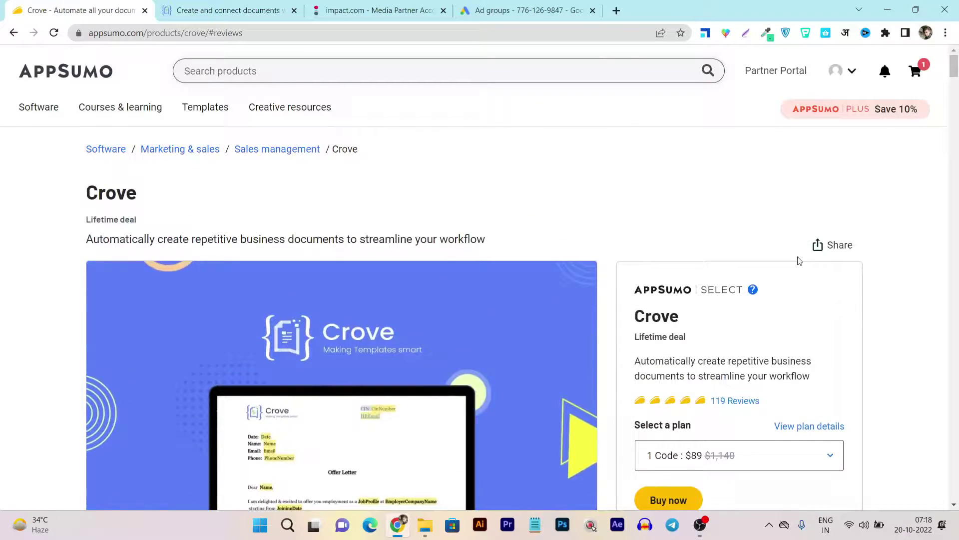
pyautogui.scroll(-2, 798, 260)
pyautogui.scroll(-2, 715, 300)
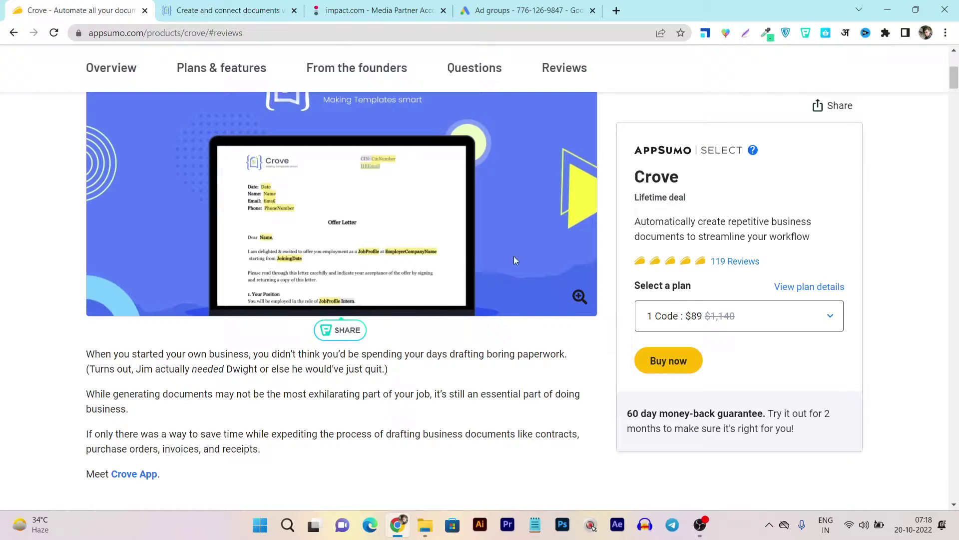
pyautogui.scroll(-5, 413, 276)
pyautogui.scroll(-1, 413, 276)
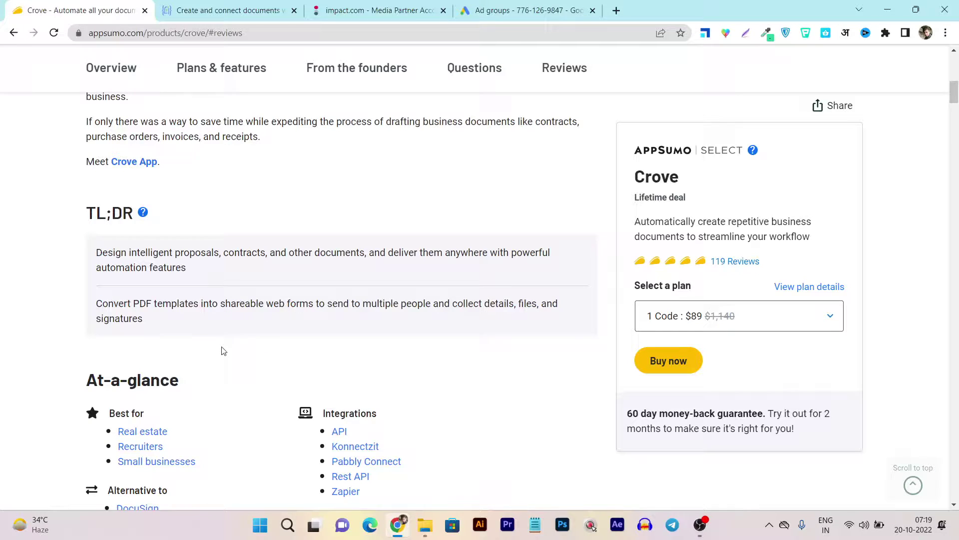
pyautogui.scroll(-1, 223, 351)
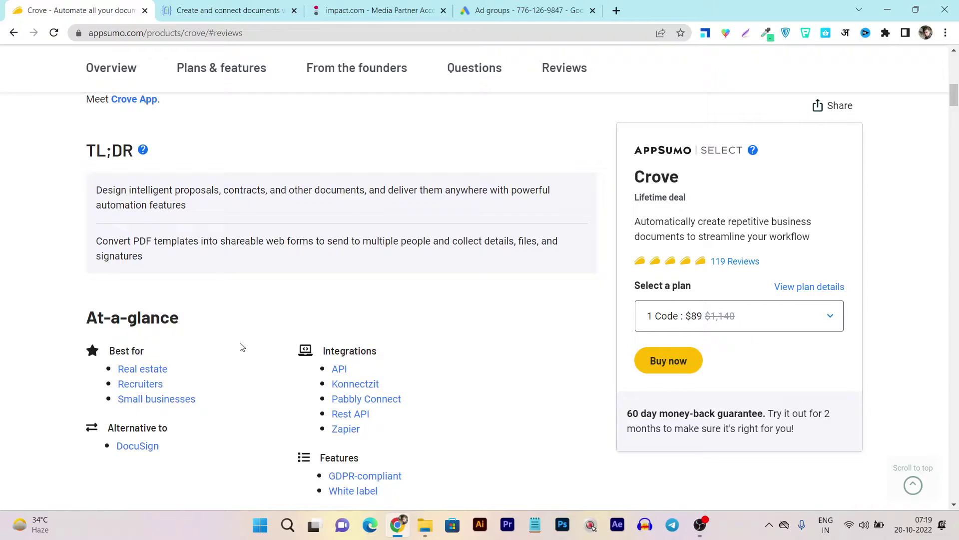
pyautogui.scroll(-4, 242, 346)
pyautogui.scroll(-3, 241, 342)
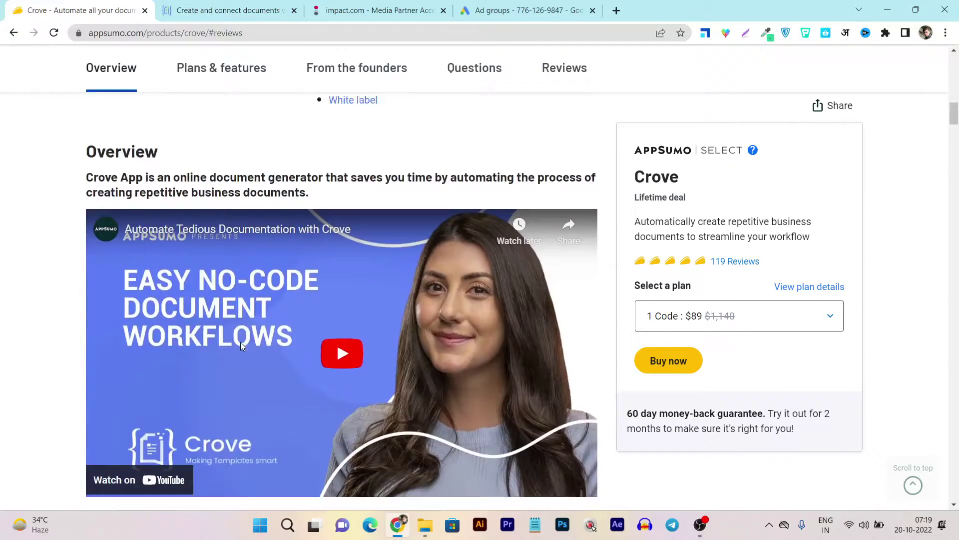
pyautogui.scroll(-5, 405, 300)
pyautogui.scroll(-3, 405, 300)
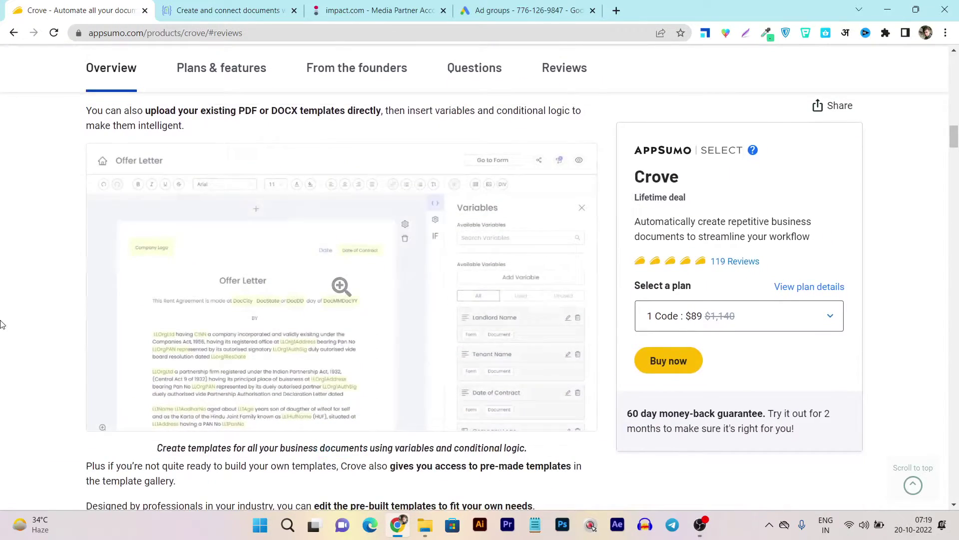
pyautogui.scroll(-2, 10, 330)
pyautogui.scroll(4, 170, 384)
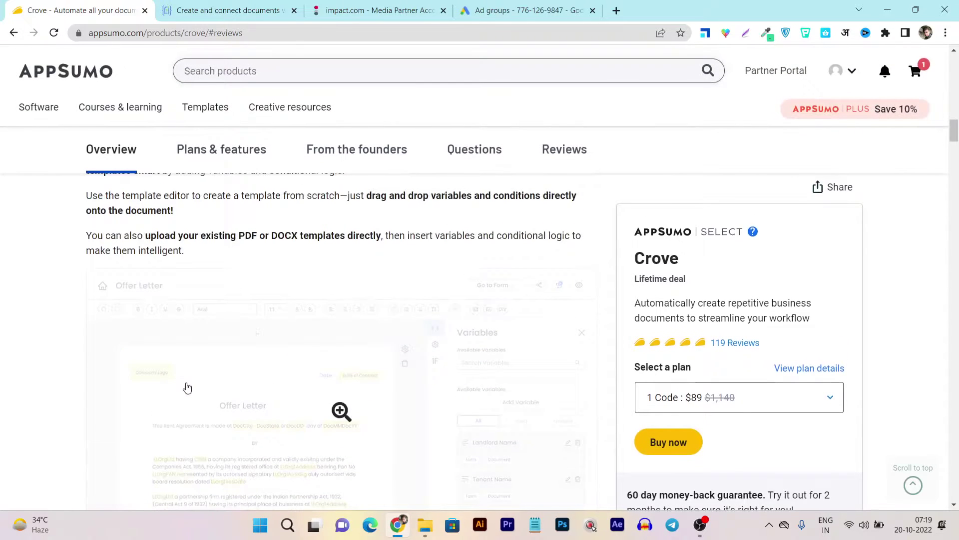
pyautogui.scroll(1, 377, 263)
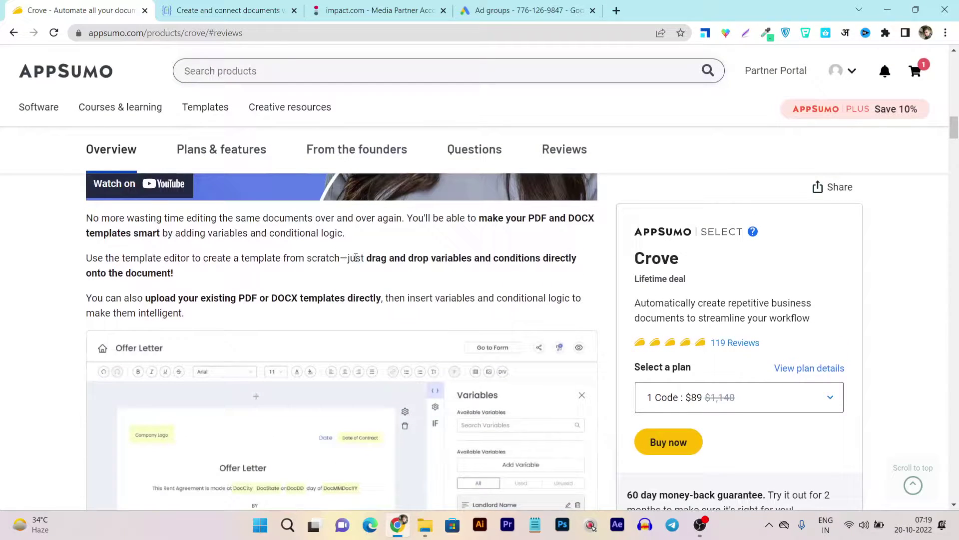
# Step: Highlight the drag-and-drop variables phrase and the PDF/DOCX template upload phrase
pyautogui.moveTo(356, 258); pyautogui.dragTo(503, 258)
pyautogui.click(236, 259)
pyautogui.moveTo(147, 298); pyautogui.dragTo(388, 297)
pyautogui.scroll(-4, 388, 298)
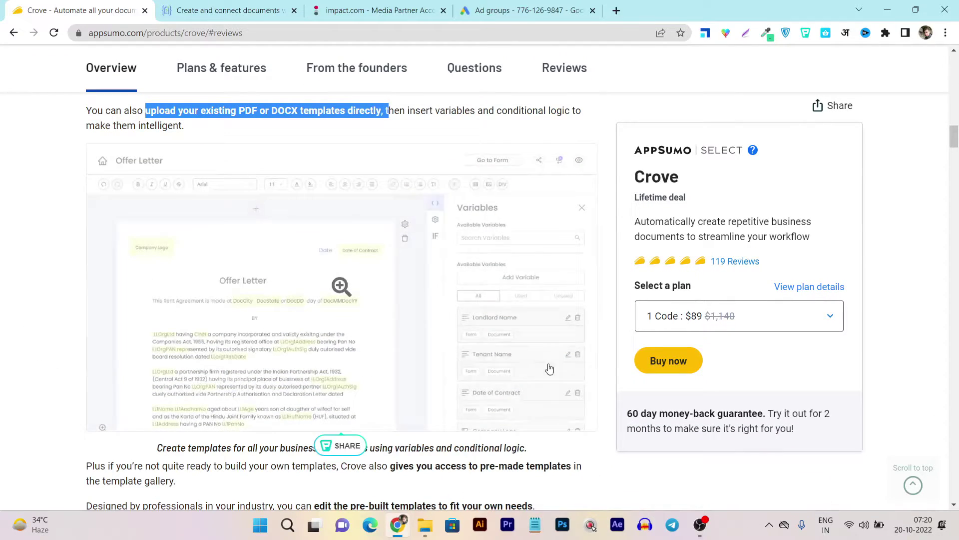
pyautogui.scroll(-4, 571, 315)
pyautogui.scroll(-5, 449, 325)
pyautogui.scroll(-8, 325, 336)
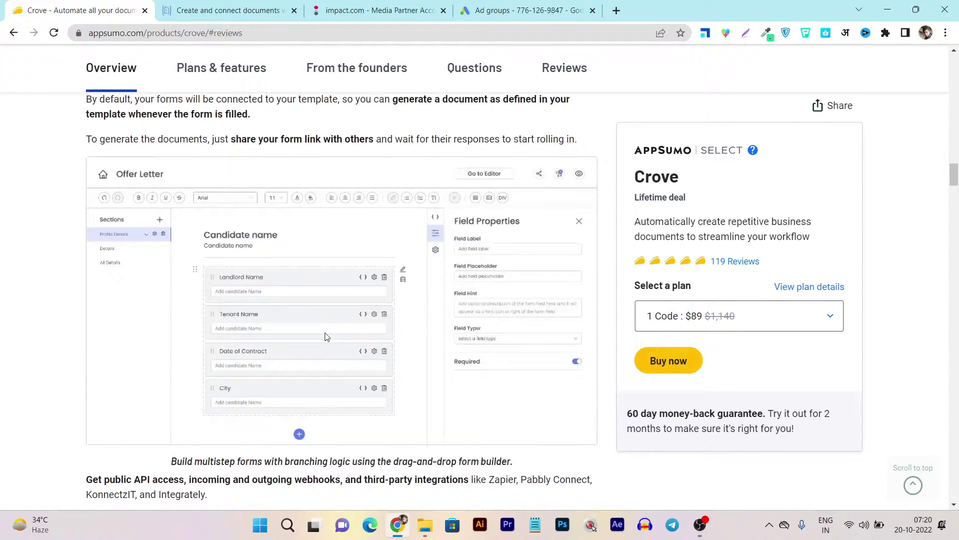
# Step: Jump to the Plans & features section and read down the feature checklist
pyautogui.click(232, 69)
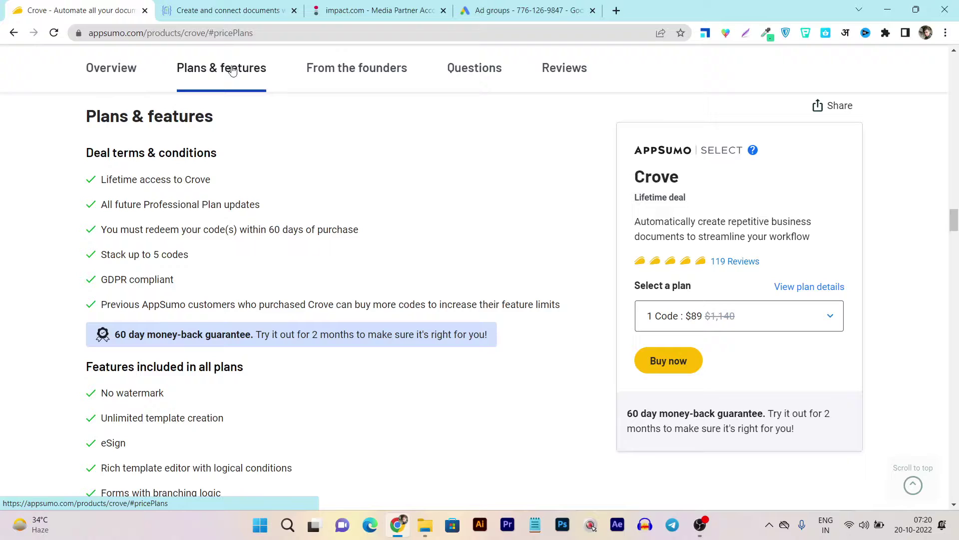
pyautogui.scroll(-2, 235, 167)
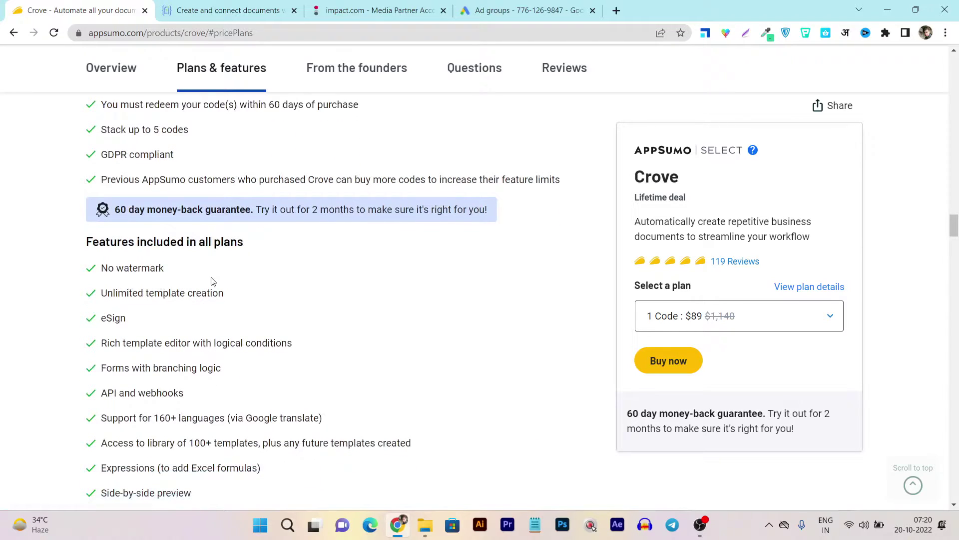
pyautogui.scroll(-2, 237, 317)
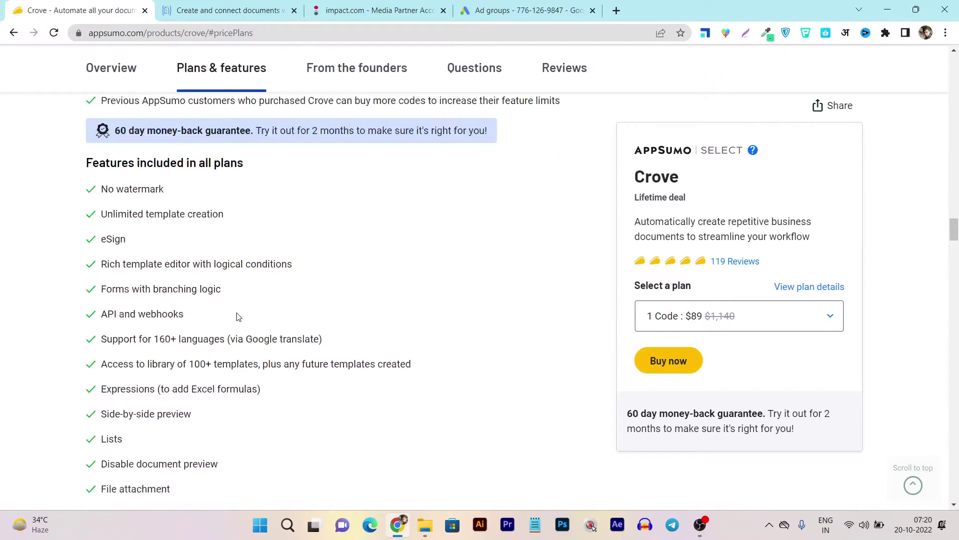
pyautogui.scroll(-1, 238, 317)
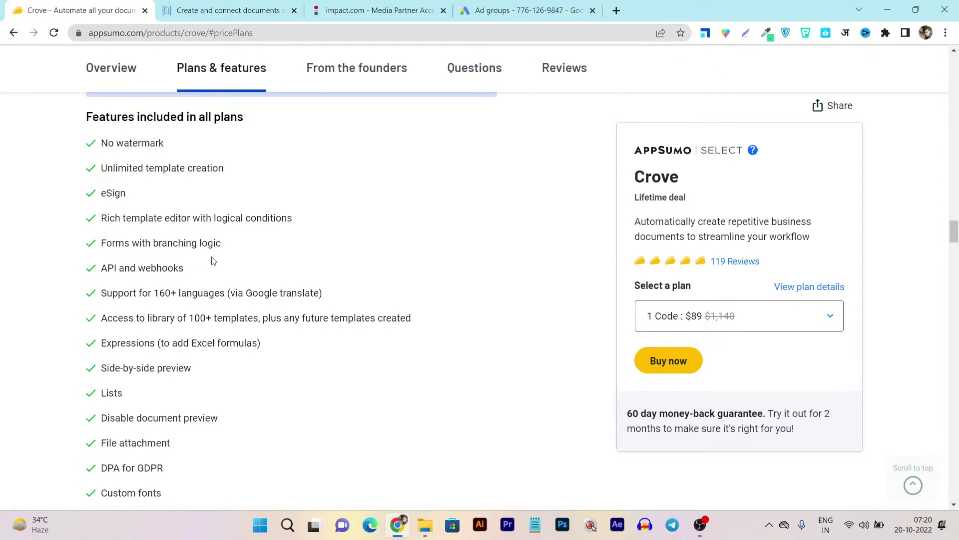
pyautogui.scroll(-1, 171, 280)
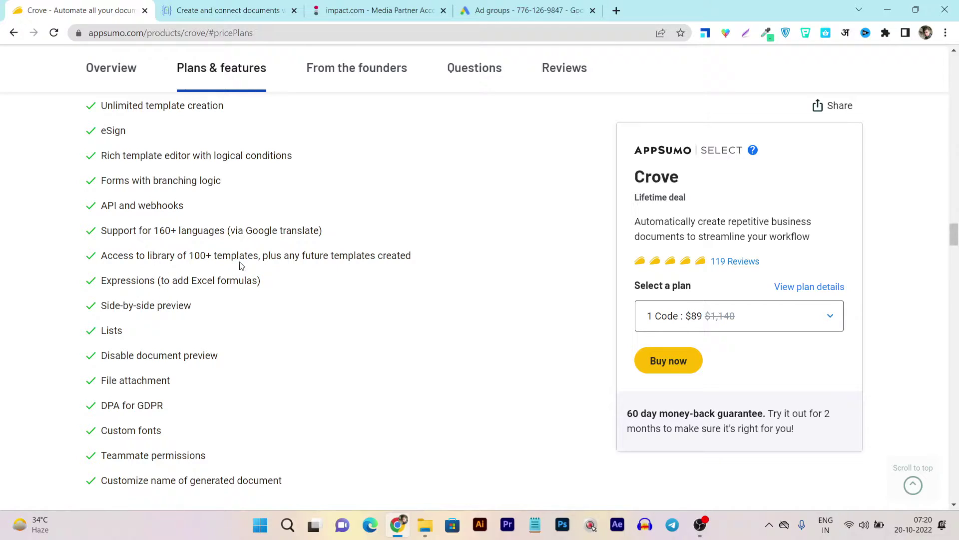
# Step: Highlight the '100+ templates' and 'DPA for GDPR' features while reaching the plan cards
pyautogui.moveTo(191, 256); pyautogui.dragTo(259, 257)
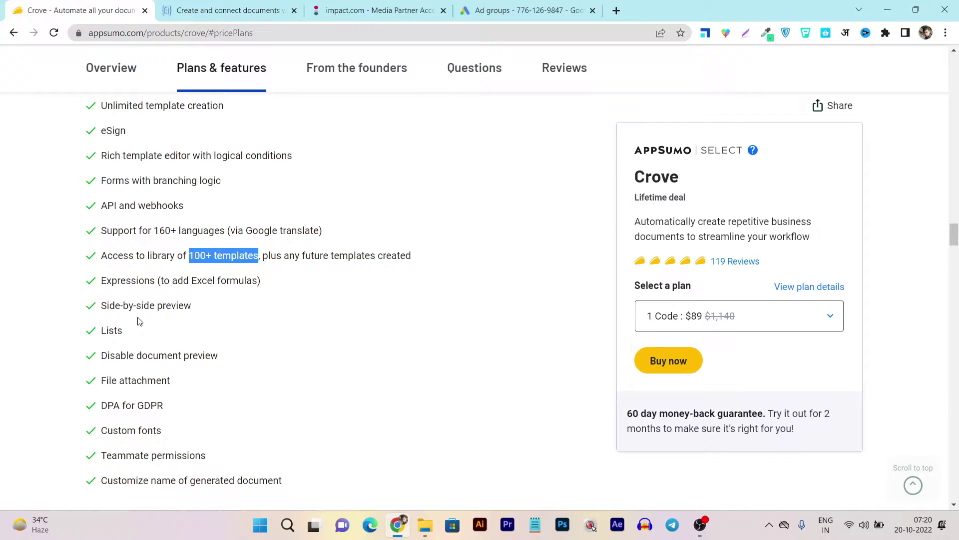
pyautogui.scroll(-1, 138, 320)
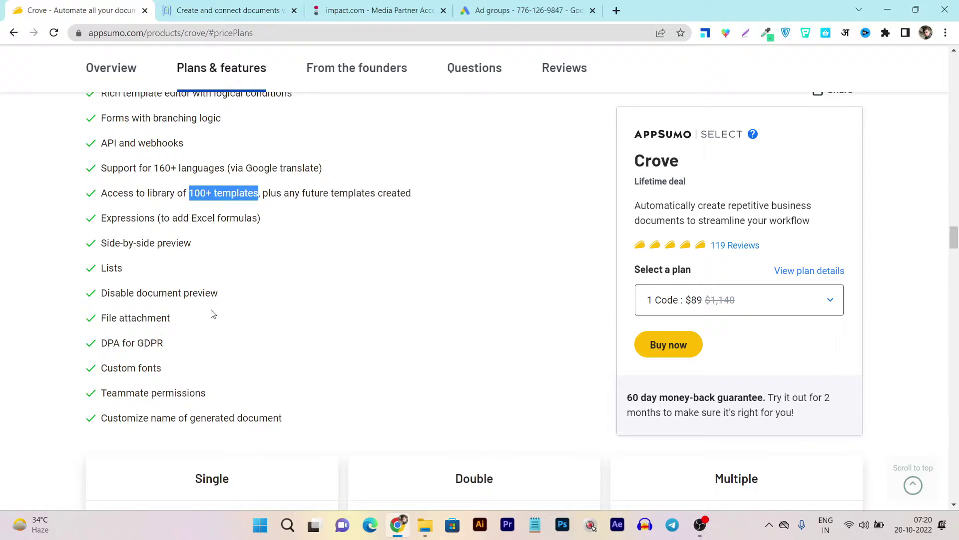
pyautogui.scroll(-2, 212, 315)
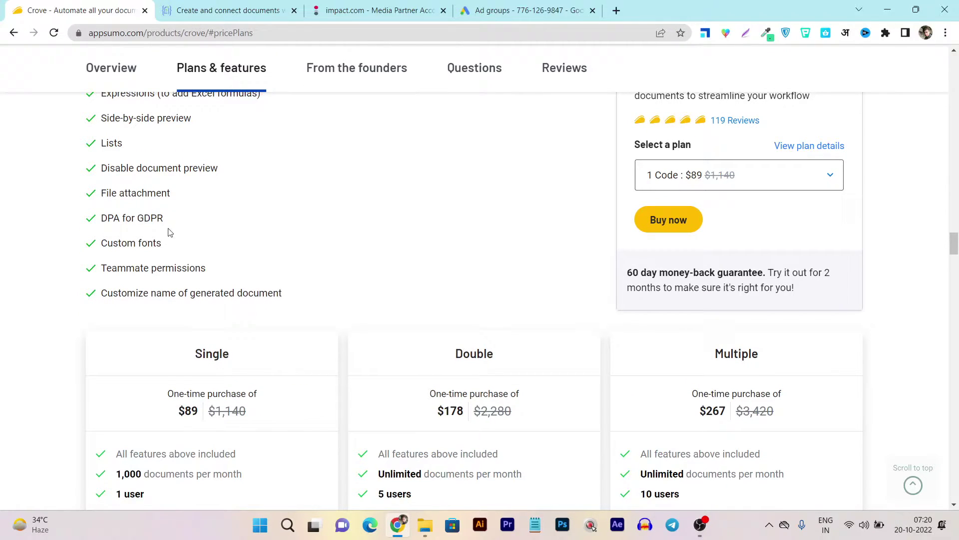
pyautogui.moveTo(163, 218); pyautogui.dragTo(121, 212)
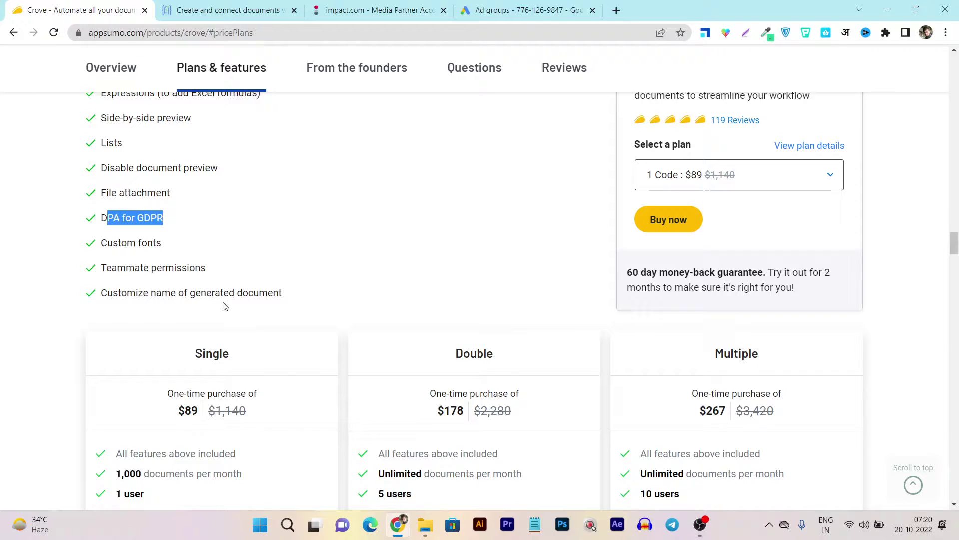
# Step: Highlight the Single plan's three features, then the Multiple plan's white labeling and 10 users
pyautogui.scroll(-1, 248, 307)
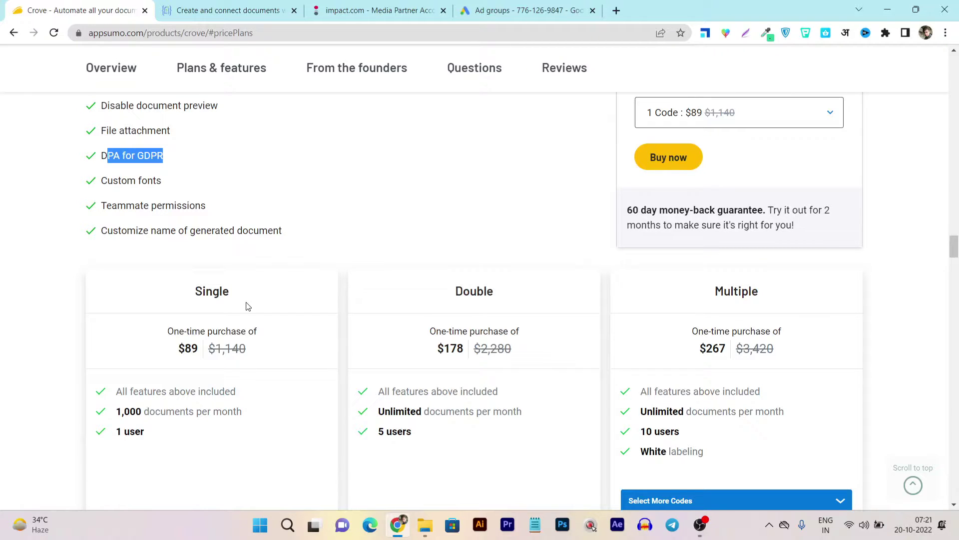
pyautogui.scroll(-2, 246, 306)
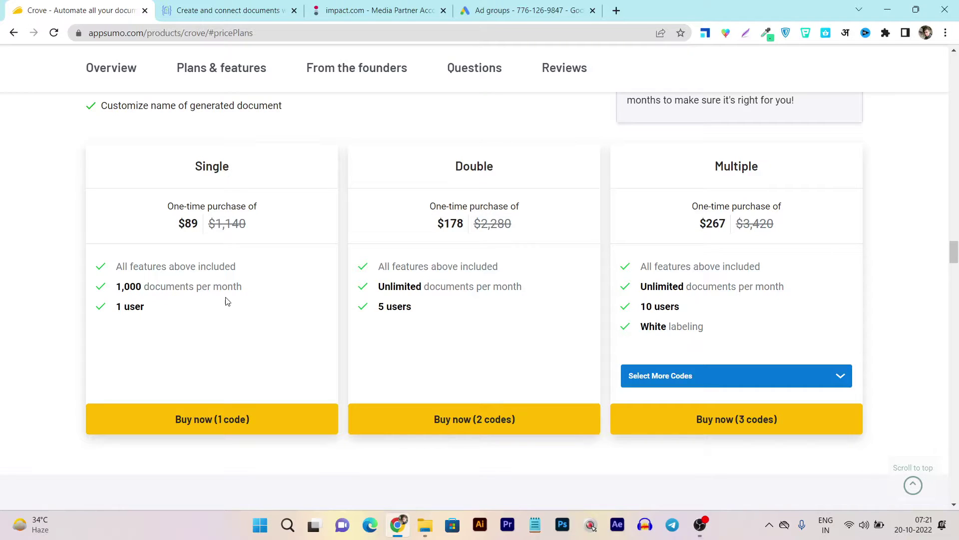
pyautogui.moveTo(163, 308); pyautogui.dragTo(114, 271)
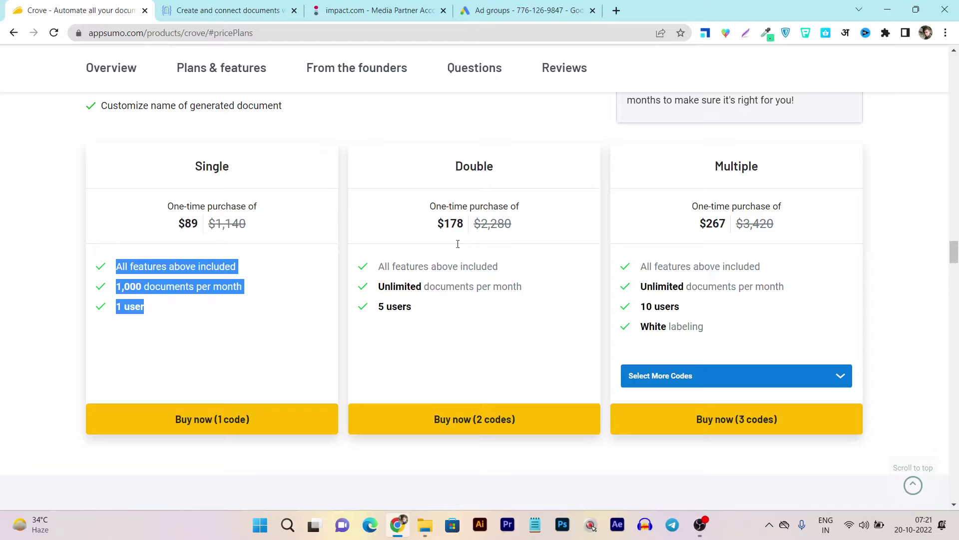
pyautogui.click(484, 326)
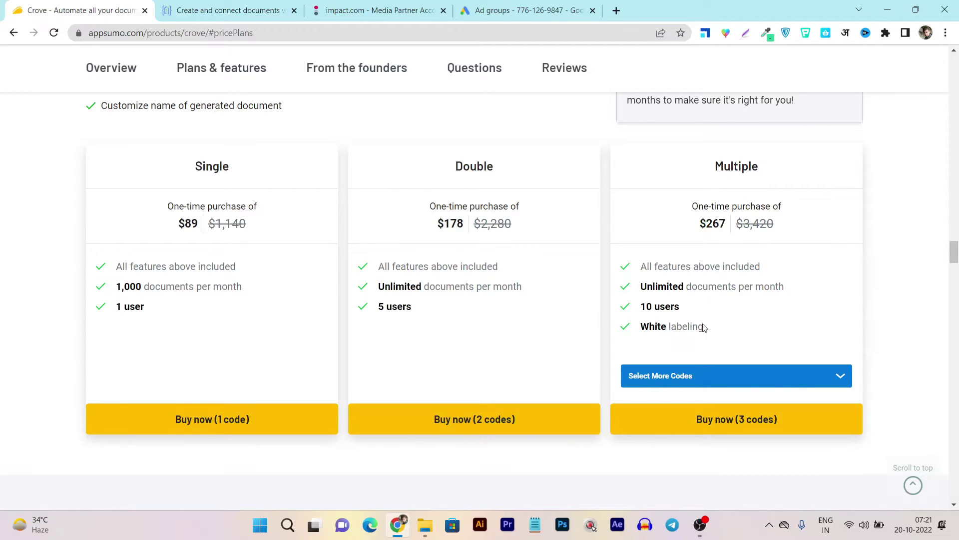
pyautogui.moveTo(705, 326)
pyautogui.mouseDown()
pyautogui.moveTo(642, 326)
pyautogui.moveTo(680, 301)
pyautogui.mouseUp()
pyautogui.click(644, 325)
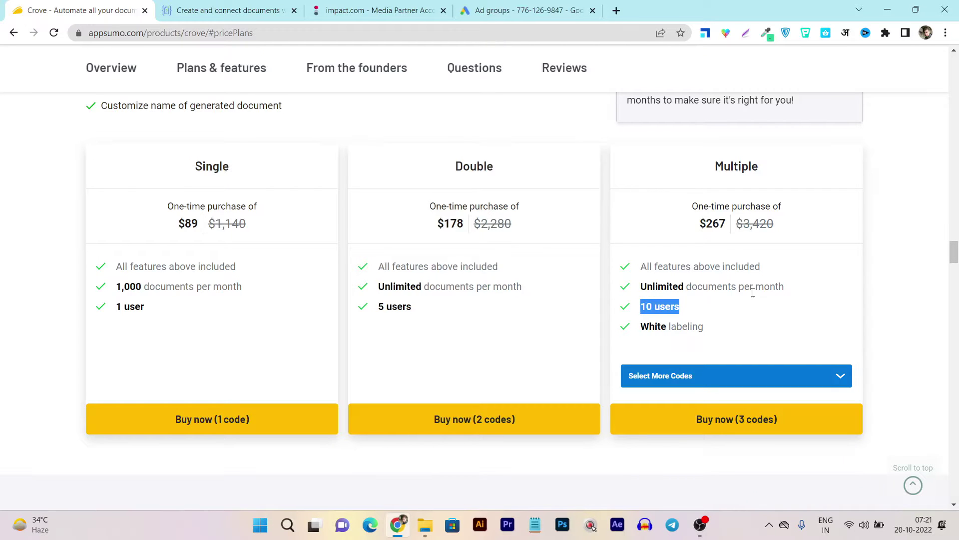
# Step: Scroll through the reviews, including 'Missing a Basic Feature', to the co-founder's docx reply
pyautogui.scroll(-5, 660, 281)
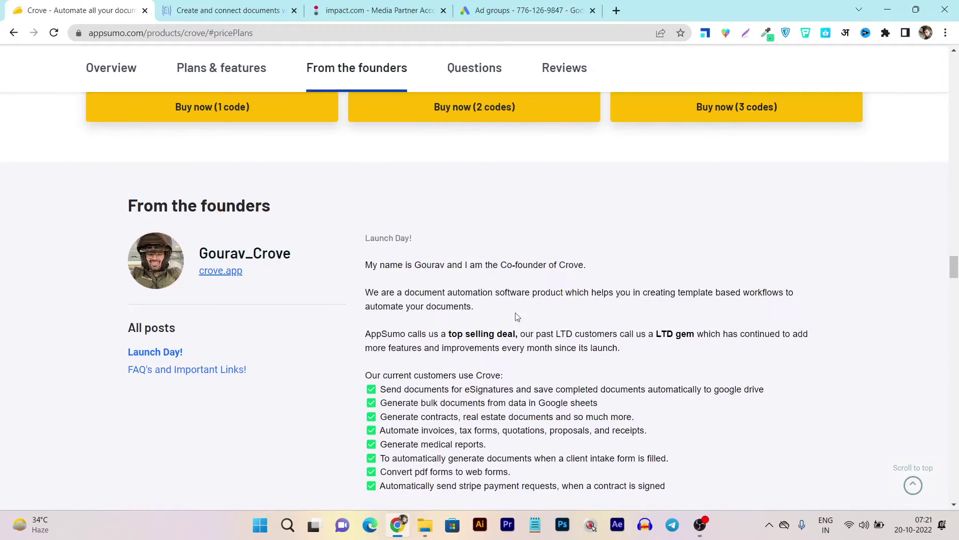
pyautogui.scroll(-1, 453, 314)
pyautogui.scroll(-5, 235, 347)
pyautogui.scroll(-4, 236, 346)
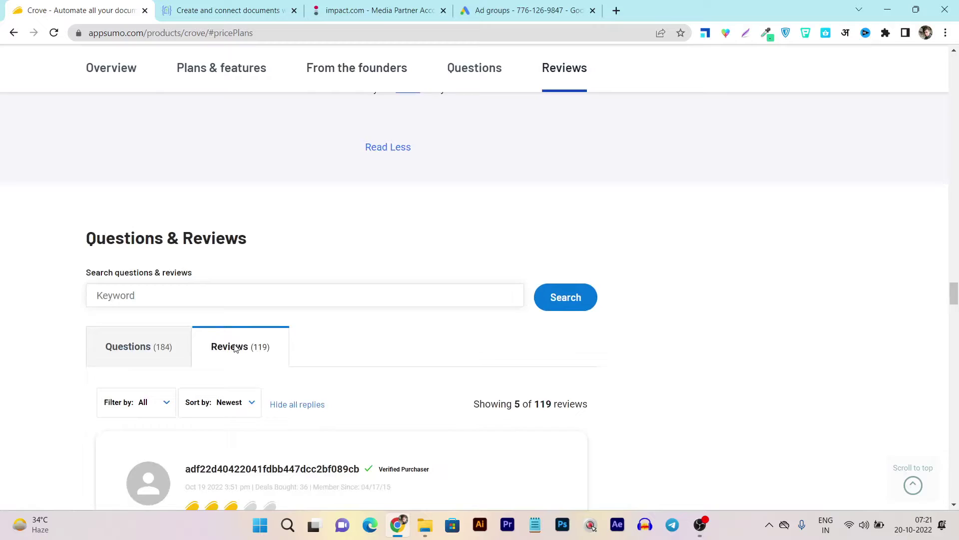
pyautogui.scroll(-3, 235, 347)
pyautogui.scroll(-3, 321, 318)
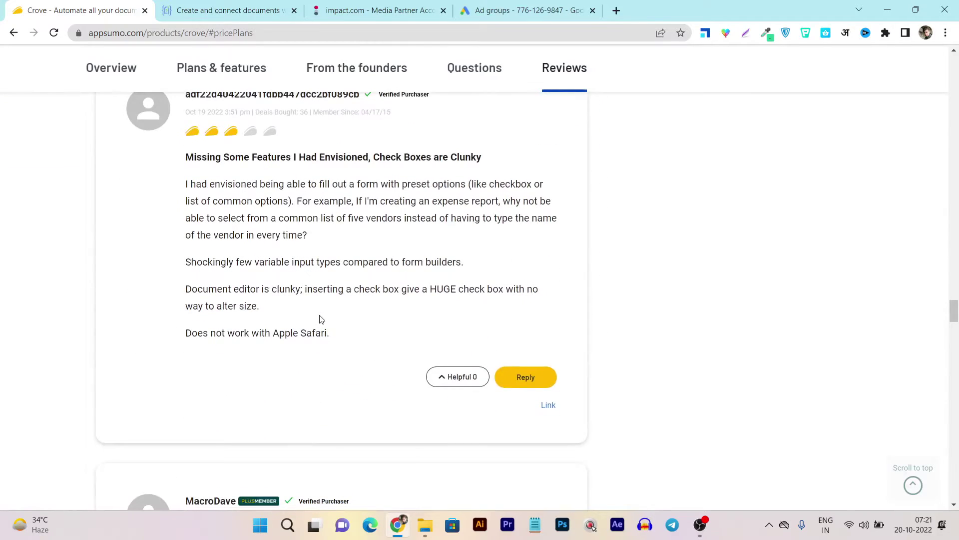
pyautogui.scroll(-5, 310, 319)
pyautogui.scroll(-3, 302, 319)
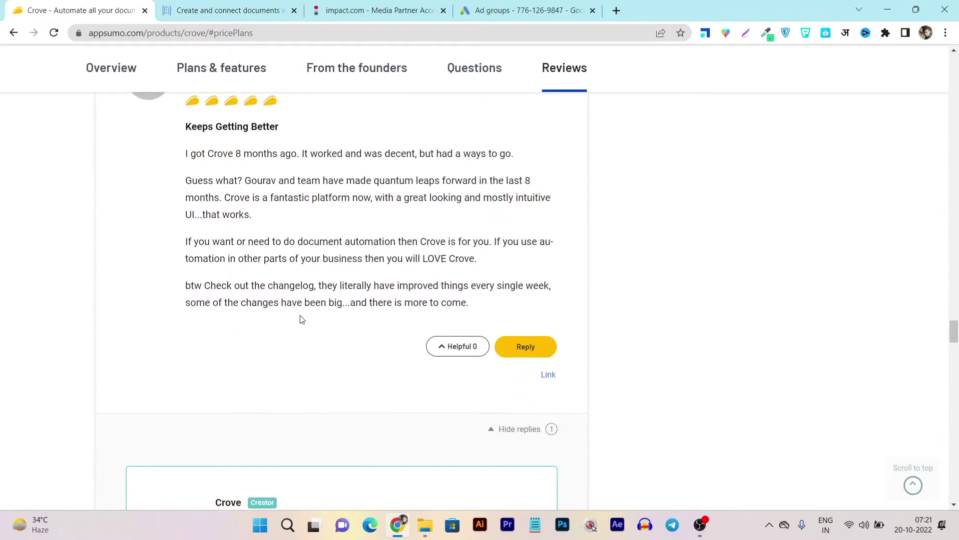
pyautogui.scroll(1, 260, 302)
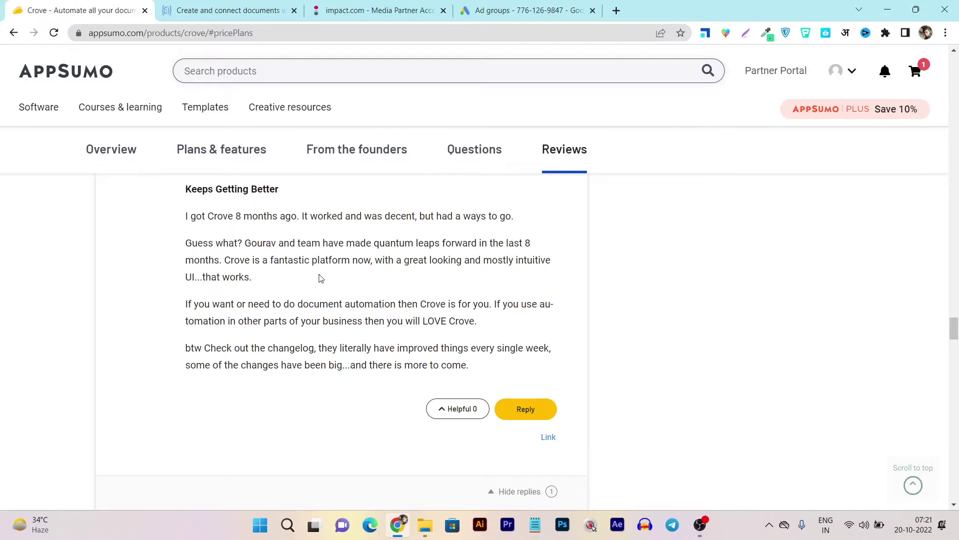
pyautogui.scroll(-2, 322, 278)
pyautogui.scroll(-6, 322, 273)
pyautogui.scroll(-5, 324, 270)
pyautogui.scroll(-1, 325, 266)
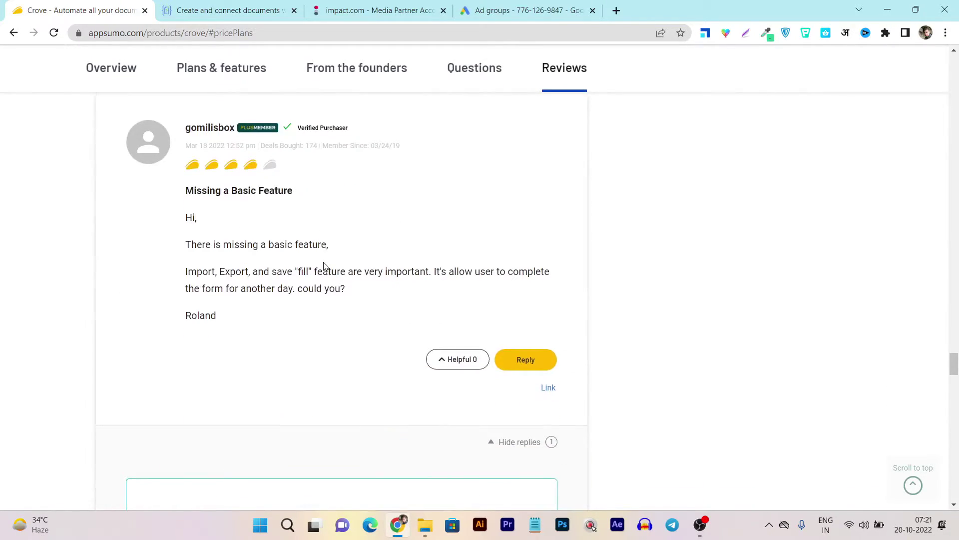
pyautogui.scroll(-3, 324, 265)
pyautogui.scroll(-4, 345, 280)
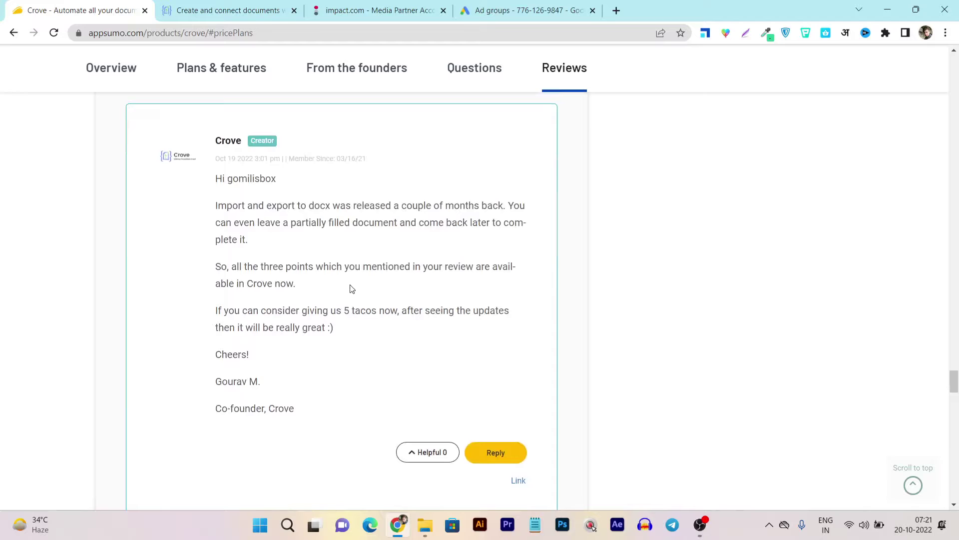
pyautogui.scroll(-5, 352, 288)
pyautogui.scroll(-5, 351, 289)
pyautogui.scroll(-2, 352, 289)
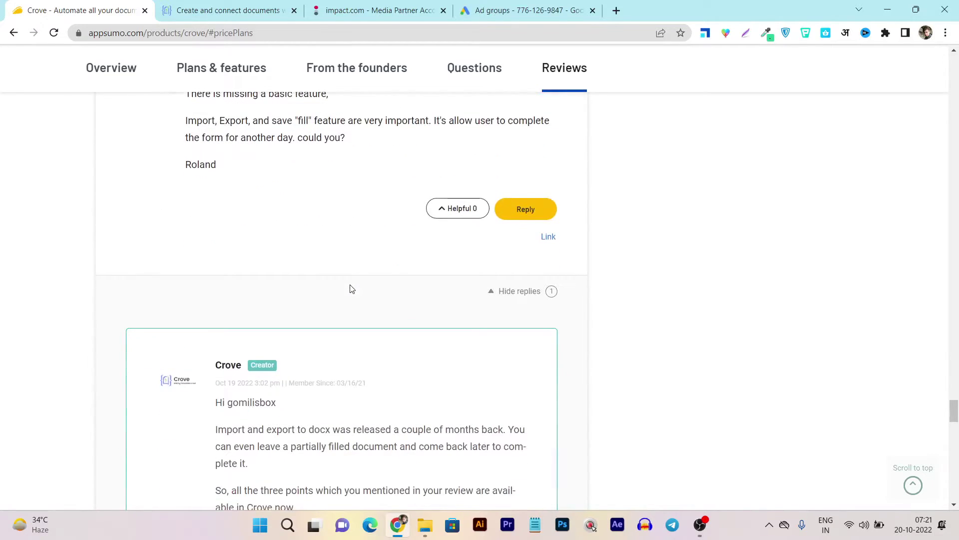
pyautogui.scroll(-5, 351, 289)
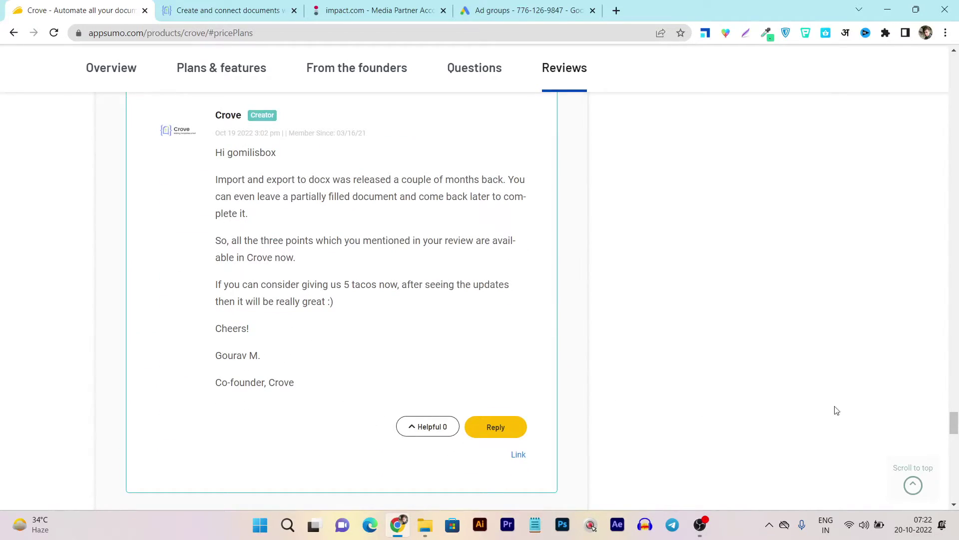
# Step: Return to the top of the AppSumo page and switch to the Crove dashboard tab
pyautogui.moveTo(955, 425); pyautogui.dragTo(955, 55)
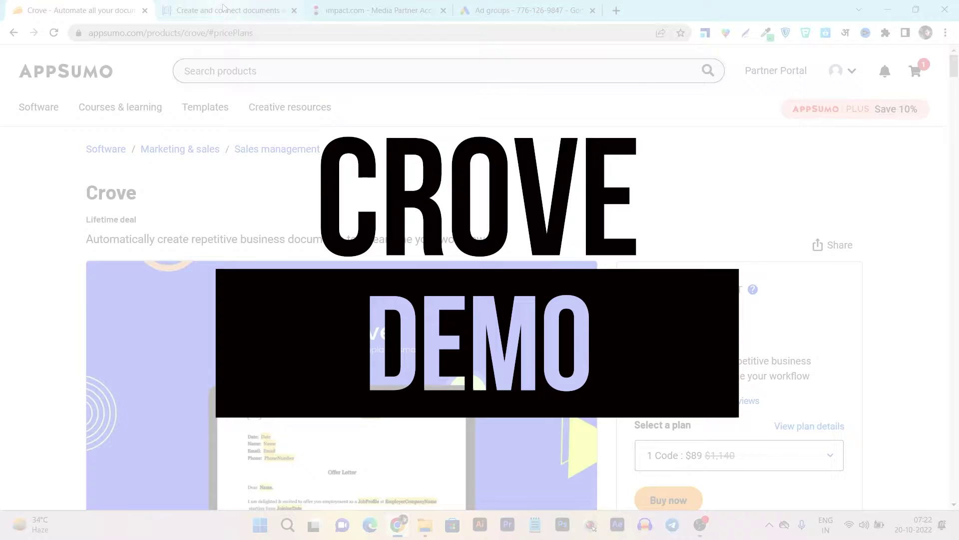
pyautogui.click(223, 9)
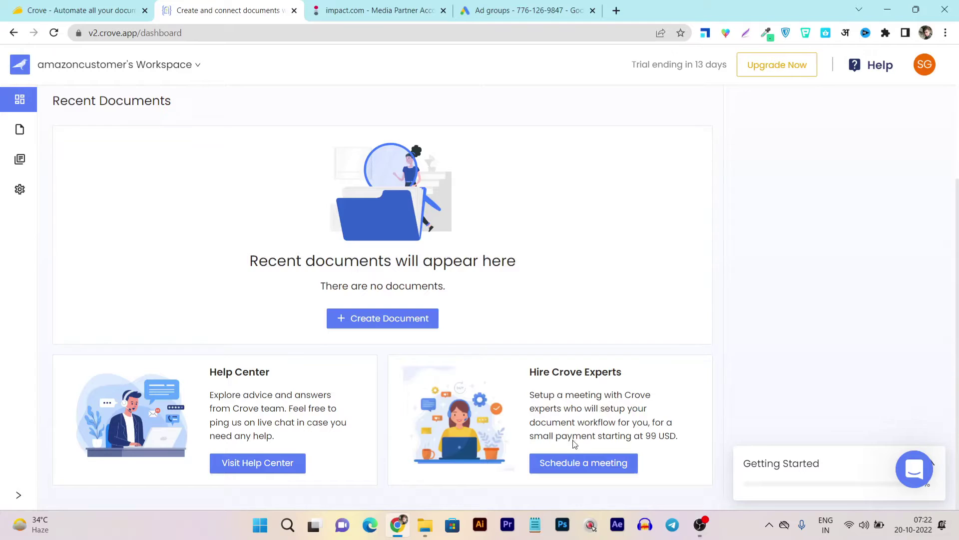
# Step: Open the empty Documents list from the sidebar, closing the Intercom help chat
pyautogui.click(915, 471)
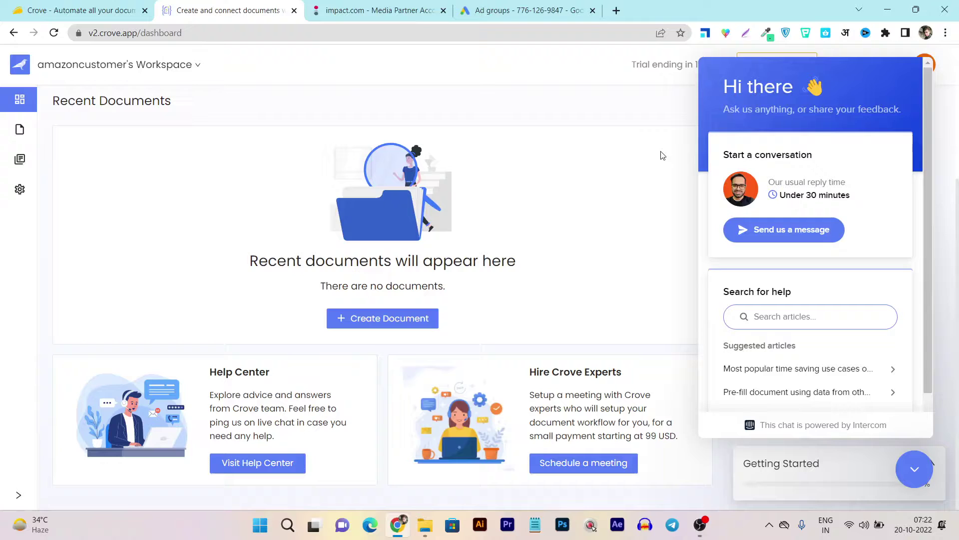
pyautogui.click(20, 130)
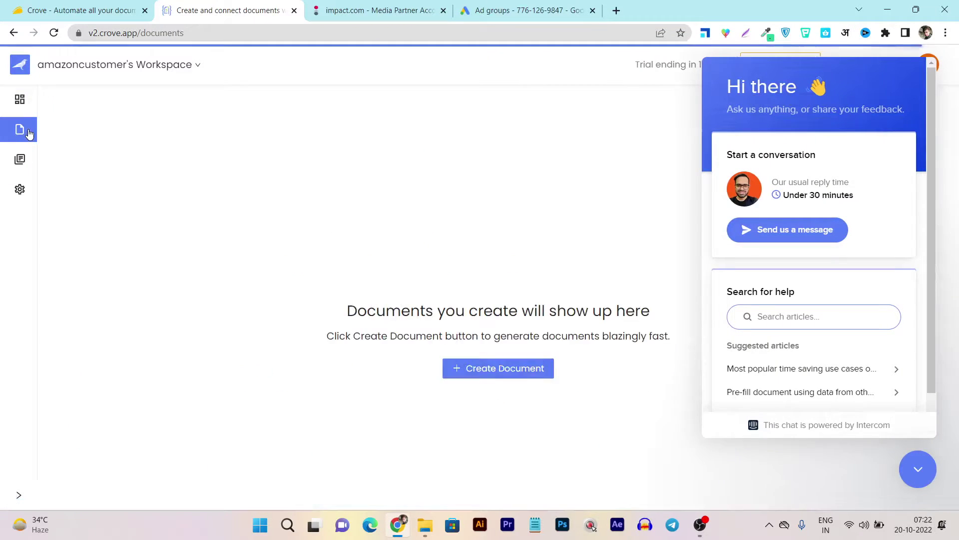
pyautogui.click(916, 467)
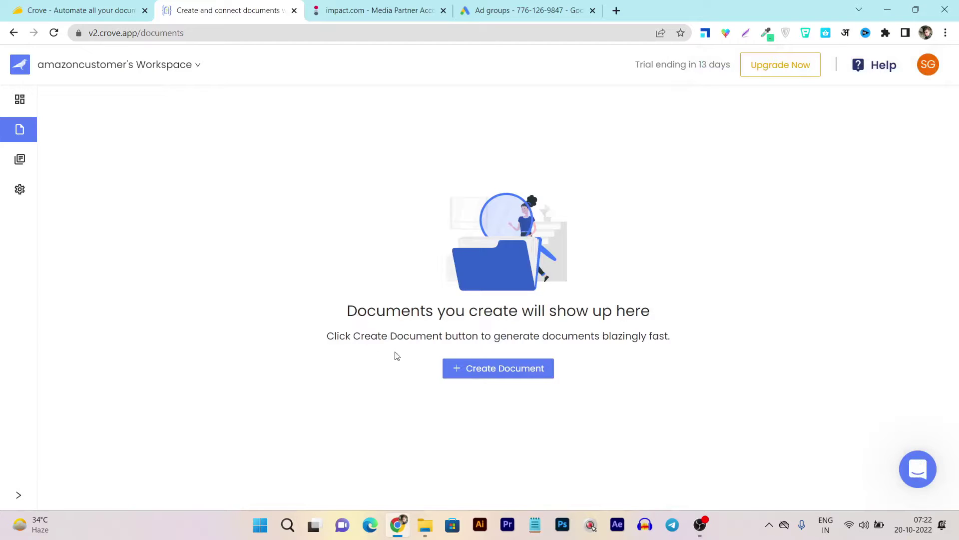
# Step: Start Create Document and filter the template chooser to Legal community templates
pyautogui.click(498, 370)
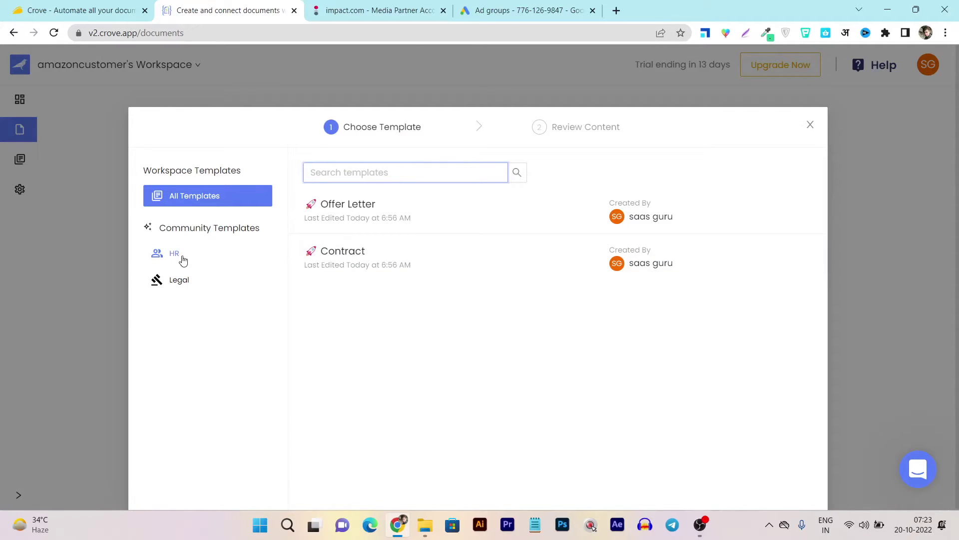
pyautogui.click(199, 289)
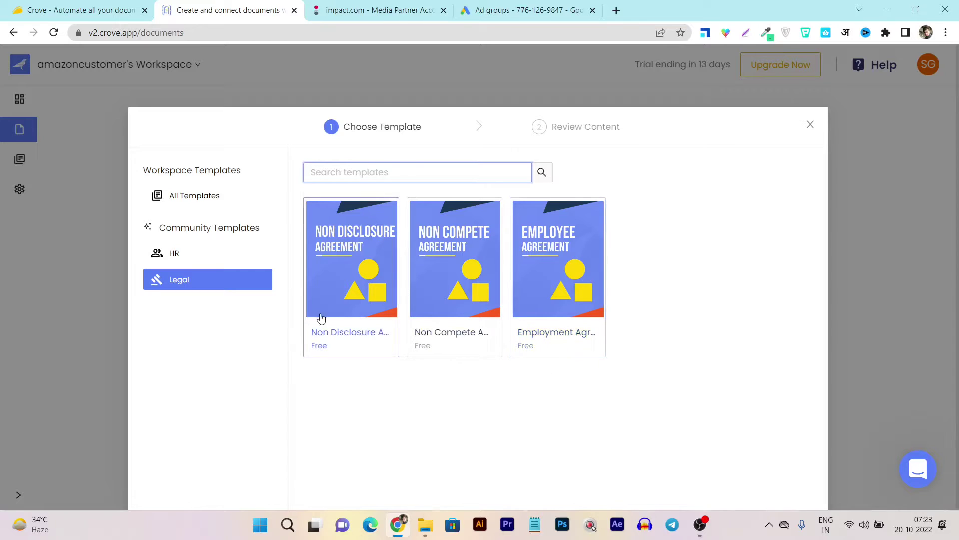
# Step: Preview the Non Disclosure Agreement, highlighting the DayOfAgreement and YearOfAgreement placeholders
pyautogui.click(357, 276)
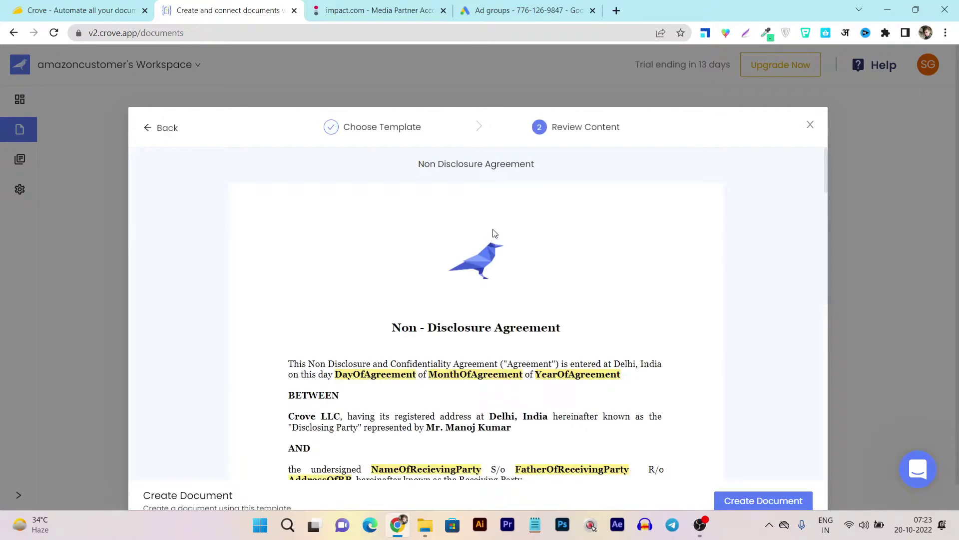
pyautogui.scroll(-1, 491, 233)
pyautogui.scroll(1, 493, 234)
pyautogui.scroll(-1, 481, 252)
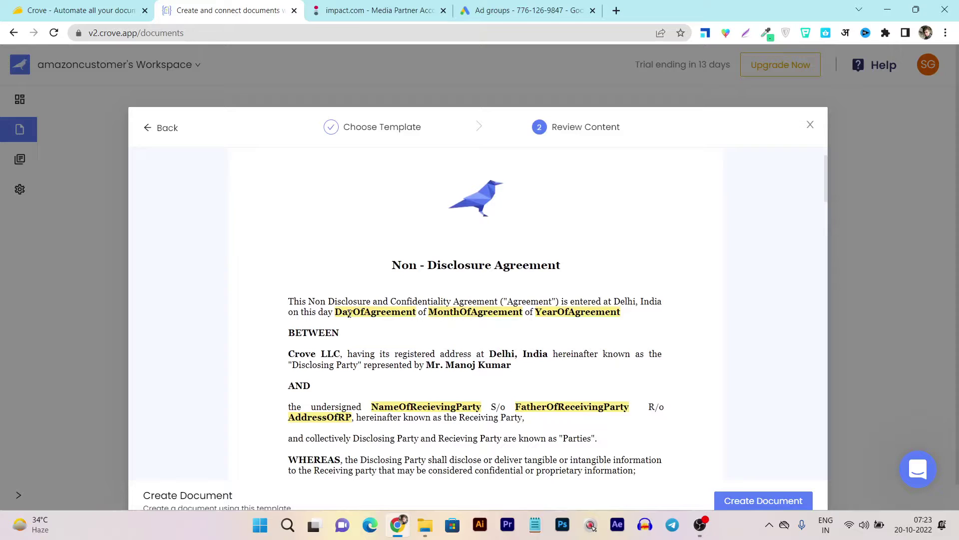
pyautogui.moveTo(336, 311); pyautogui.dragTo(419, 311)
pyautogui.click(418, 325)
pyautogui.moveTo(621, 311); pyautogui.dragTo(539, 314)
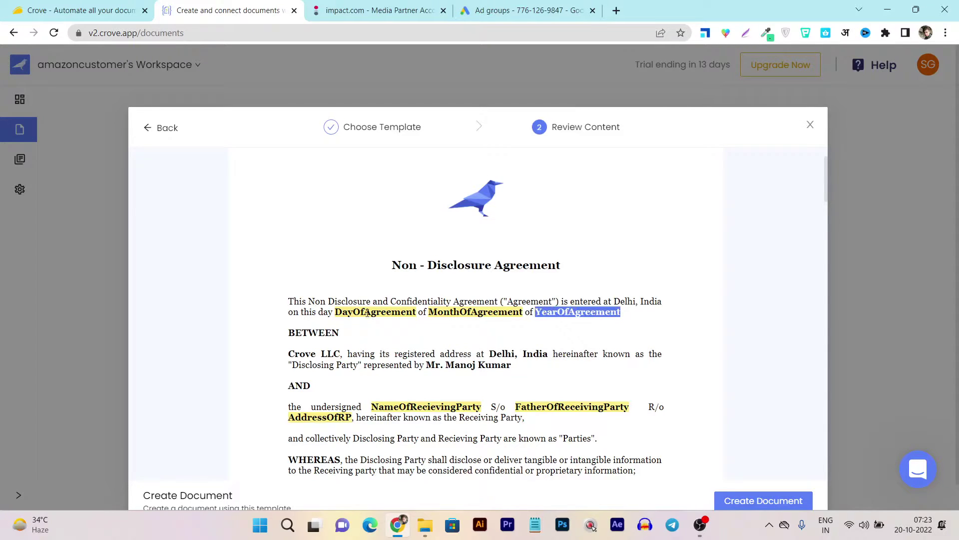
# Step: Highlight the receiving party's name placeholder and scroll through the rest of the NDA
pyautogui.scroll(-3, 367, 313)
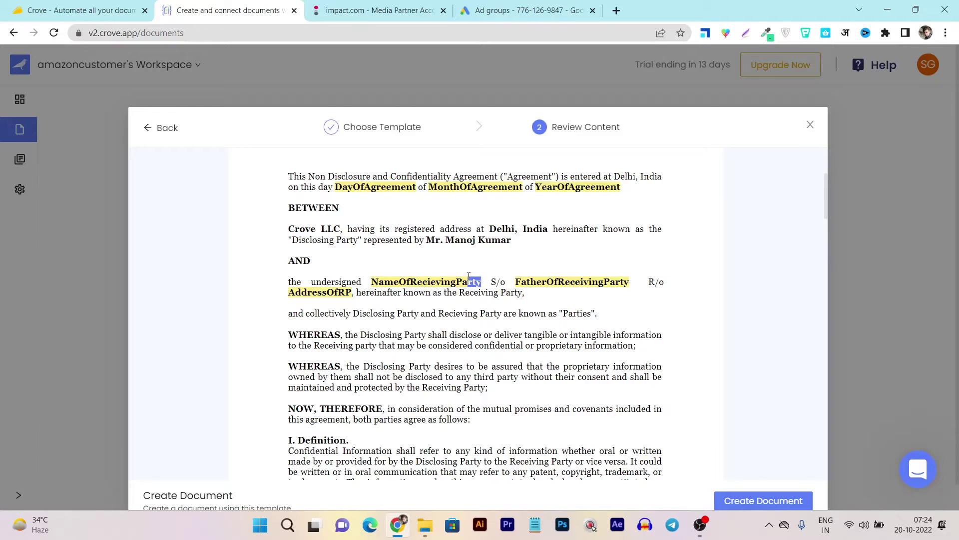
pyautogui.moveTo(482, 279); pyautogui.dragTo(289, 282)
pyautogui.click(407, 284)
pyautogui.scroll(-4, 489, 287)
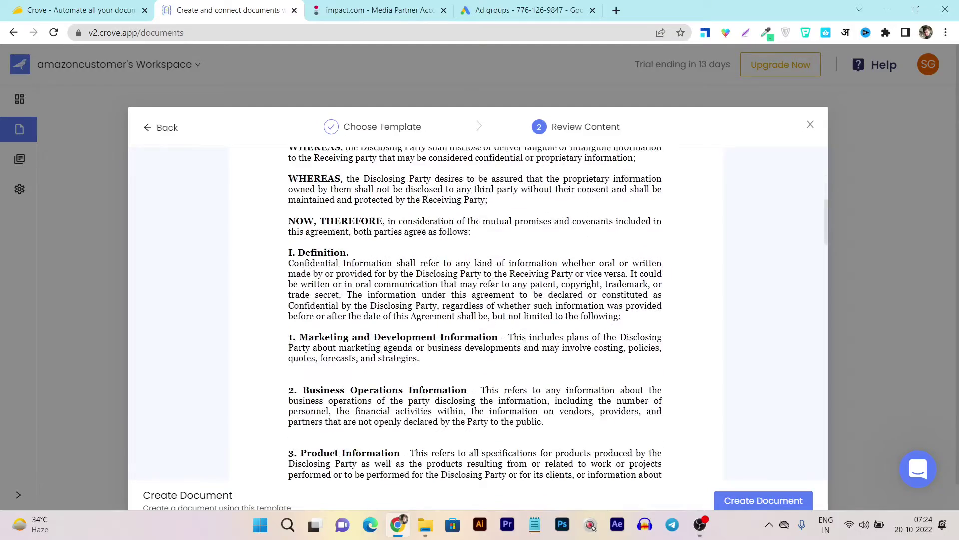
pyautogui.scroll(-5, 525, 305)
pyautogui.scroll(-5, 550, 320)
pyautogui.scroll(7, 589, 334)
pyautogui.scroll(7, 594, 319)
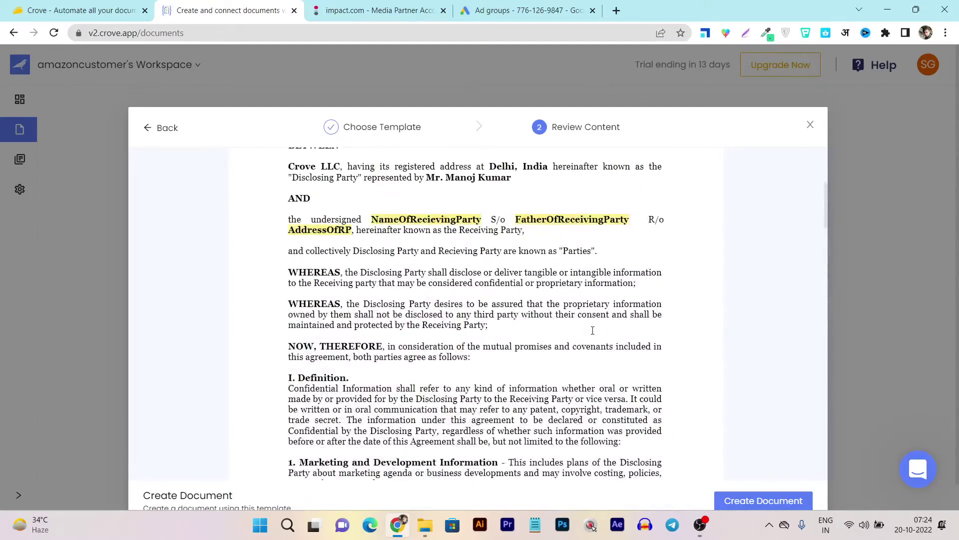
pyautogui.scroll(5, 603, 302)
# Step: Close the NDA preview and open the Increment Letter from the HR community templates
pyautogui.click(810, 125)
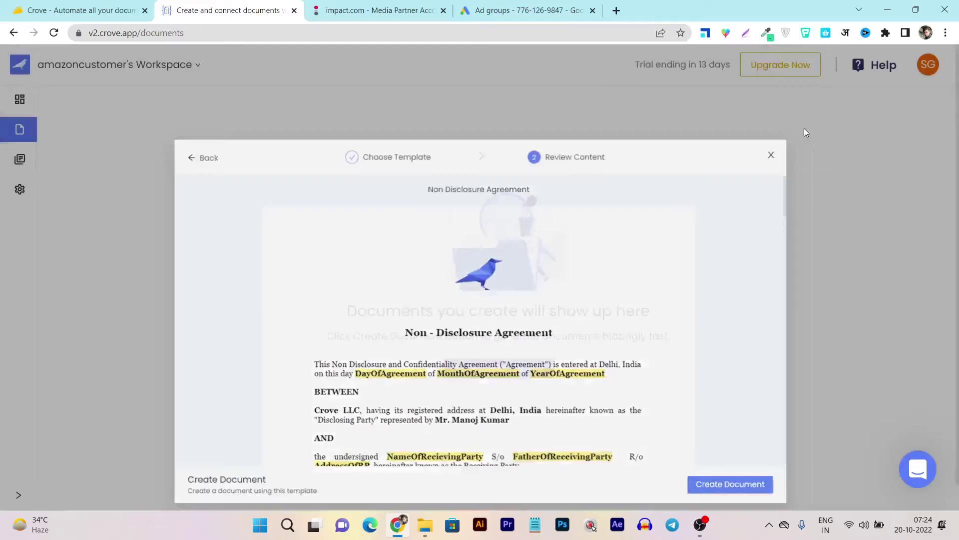
pyautogui.click(512, 374)
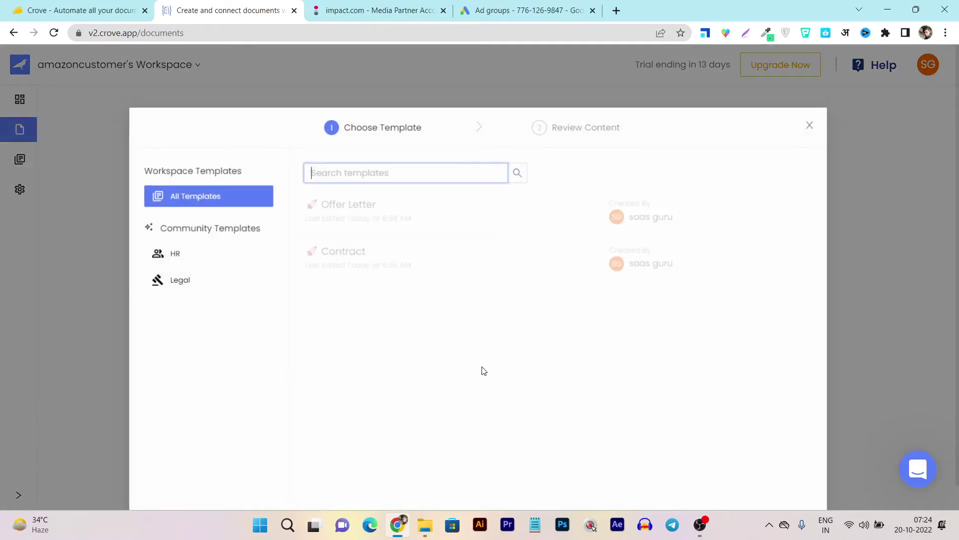
pyautogui.click(184, 259)
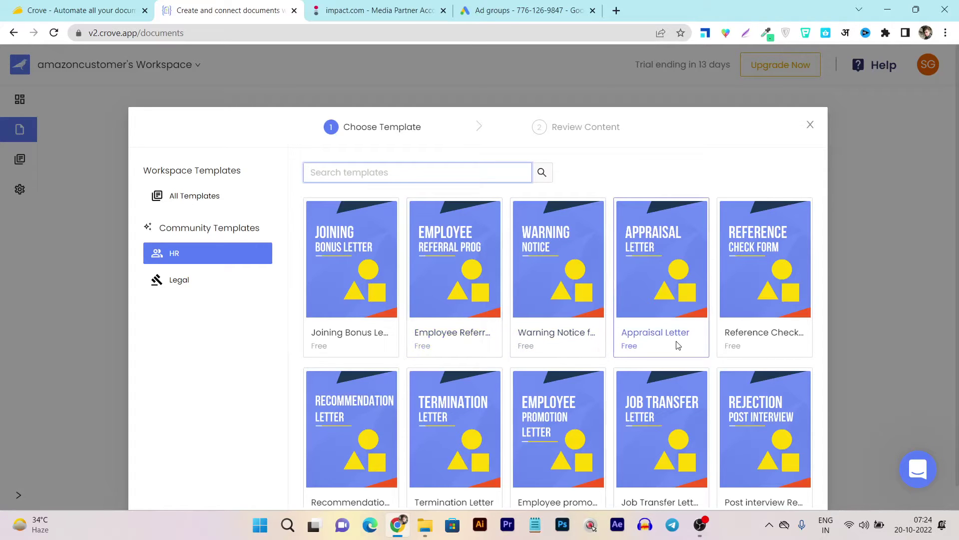
pyautogui.scroll(-6, 499, 325)
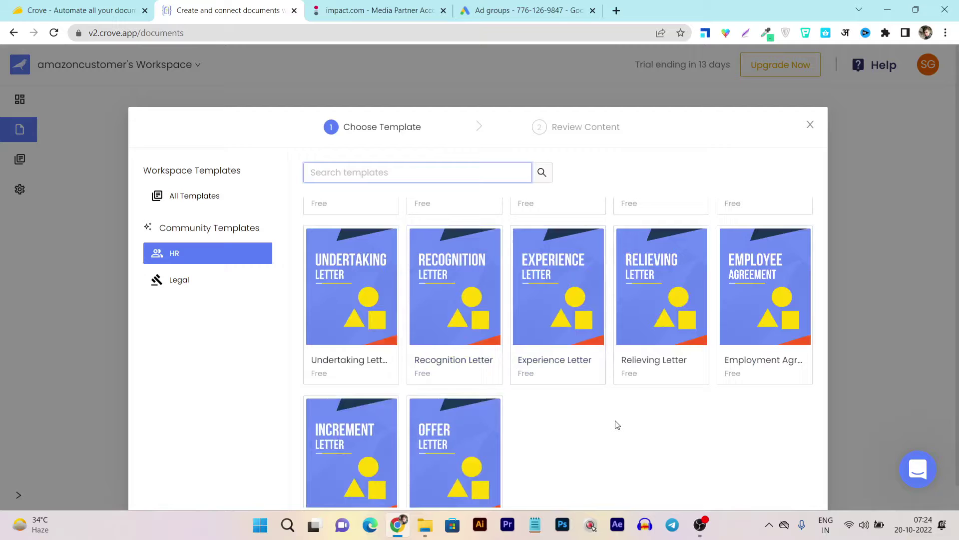
pyautogui.scroll(-1, 617, 424)
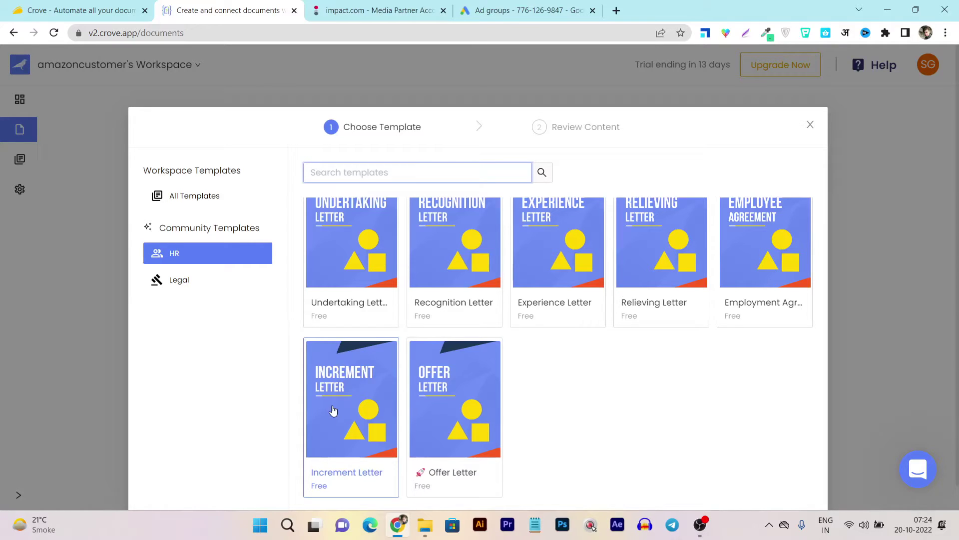
pyautogui.click(356, 402)
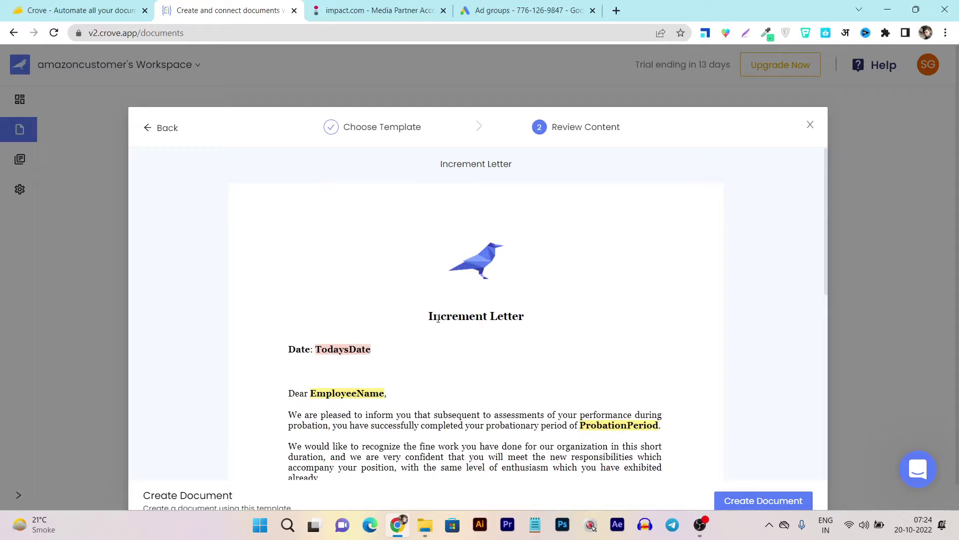
pyautogui.scroll(-4, 504, 319)
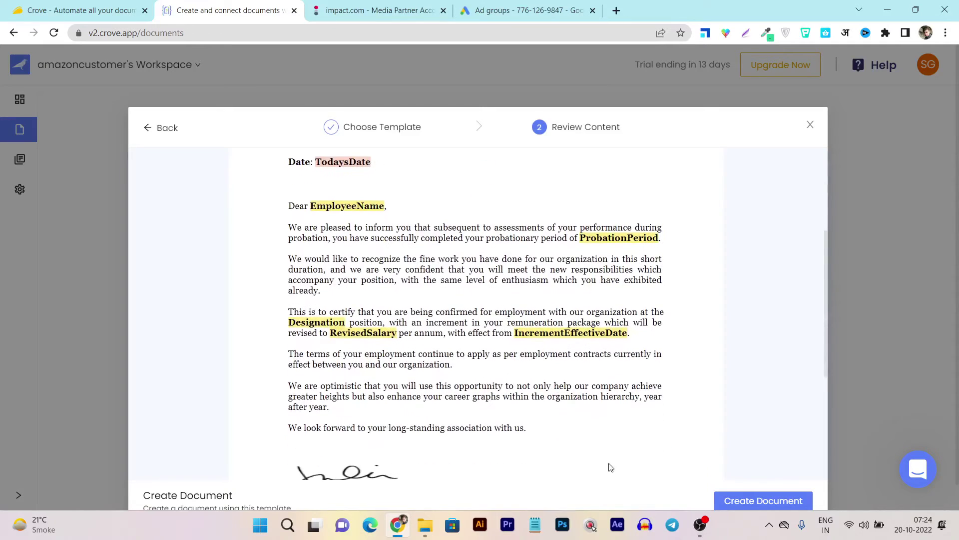
# Step: Create the Increment Letter document and enter the employee name and designation Founder
pyautogui.click(759, 503)
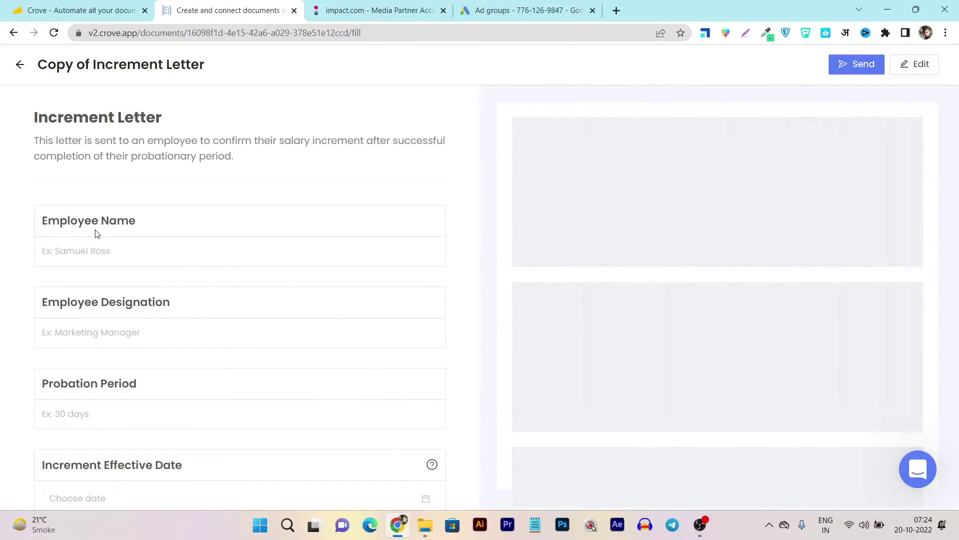
pyautogui.click(139, 254)
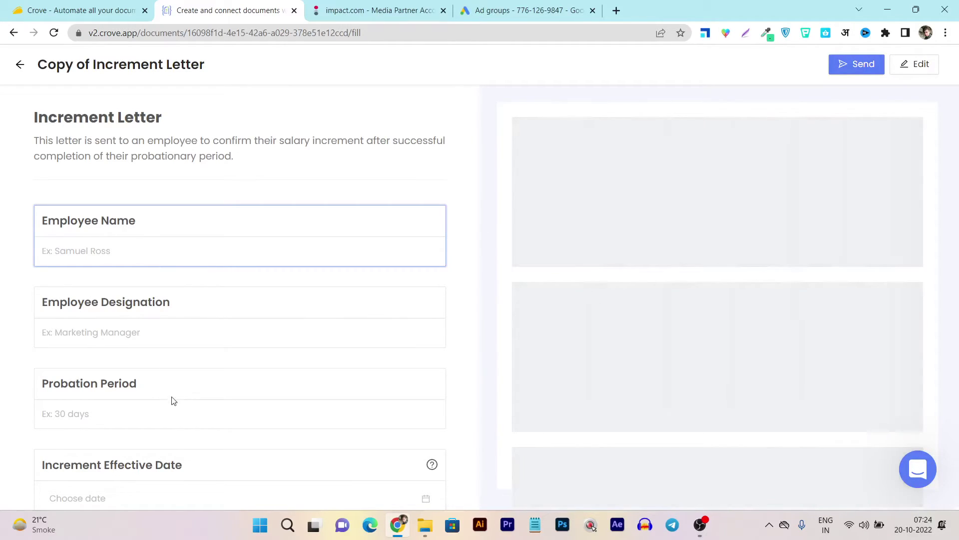
pyautogui.scroll(-5, 225, 415)
pyautogui.scroll(5, 315, 303)
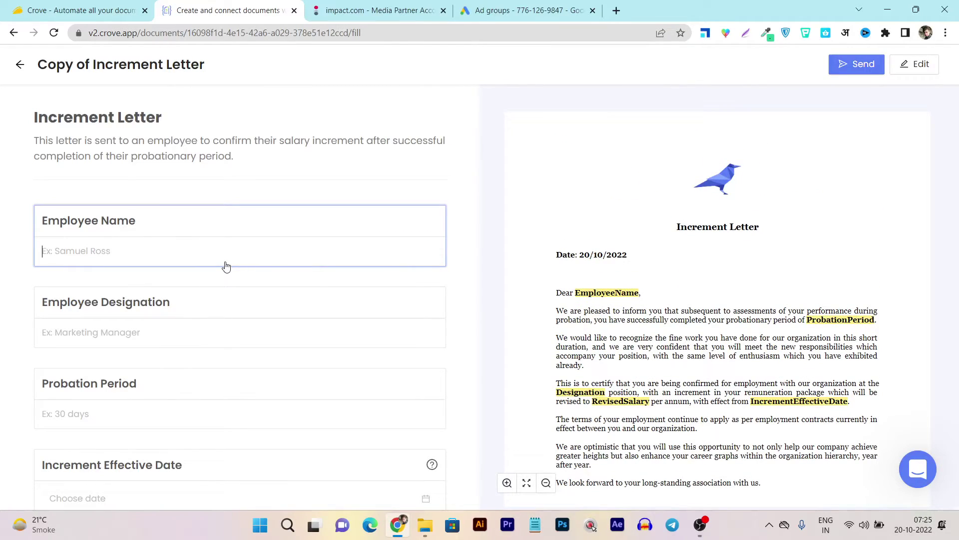
pyautogui.write('Saas Guru')
pyautogui.click(199, 330)
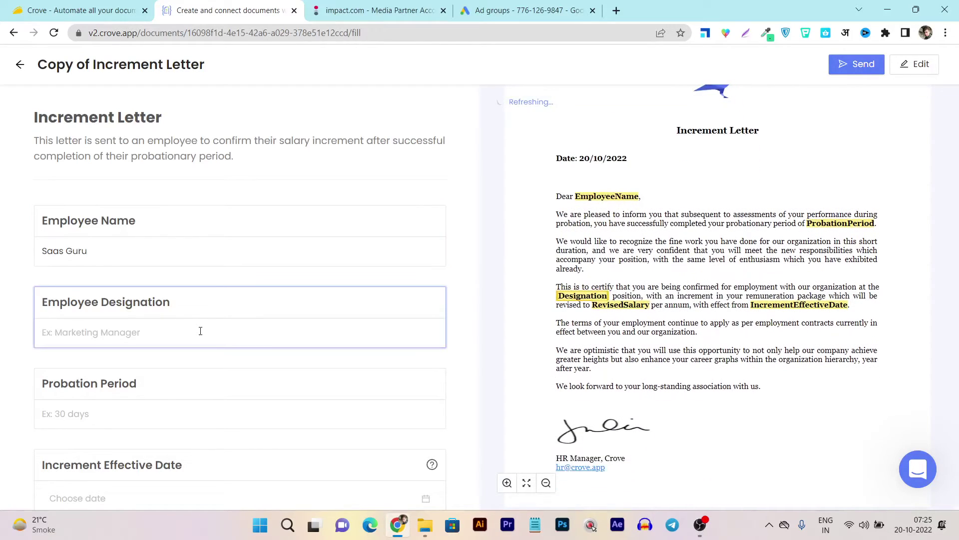
pyautogui.write('Founder')
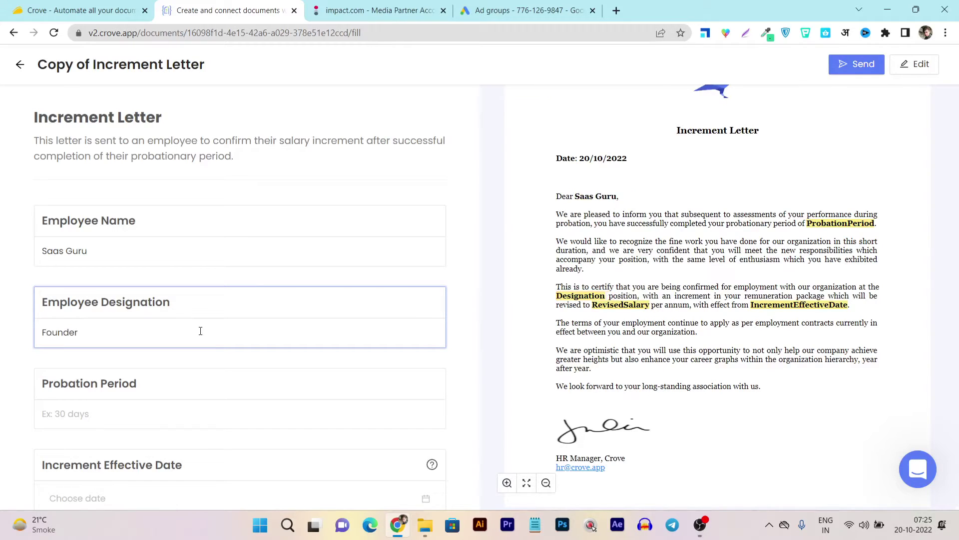
# Step: Set probation to 45 days, effective date 20/10/2022, and revised salary 1000k
pyautogui.scroll(-3, 200, 331)
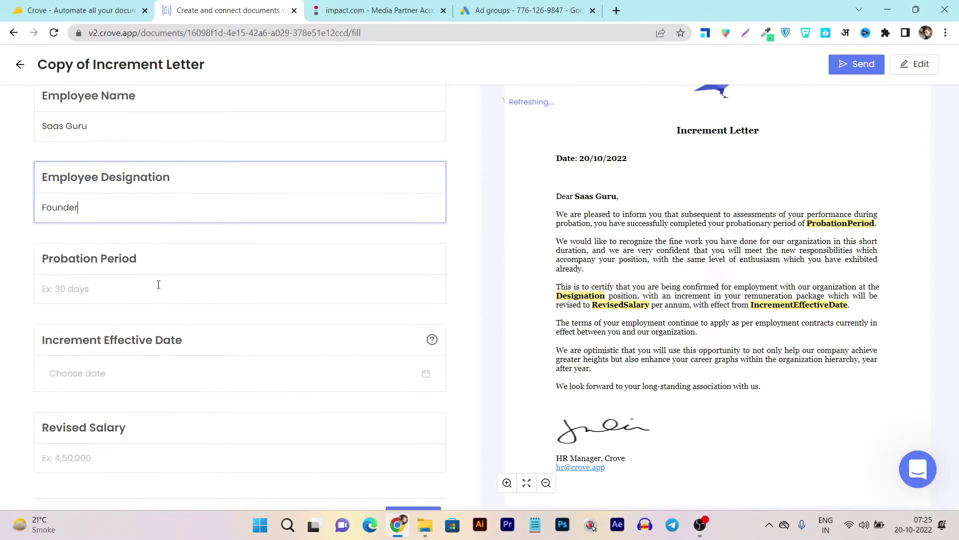
pyautogui.click(99, 286)
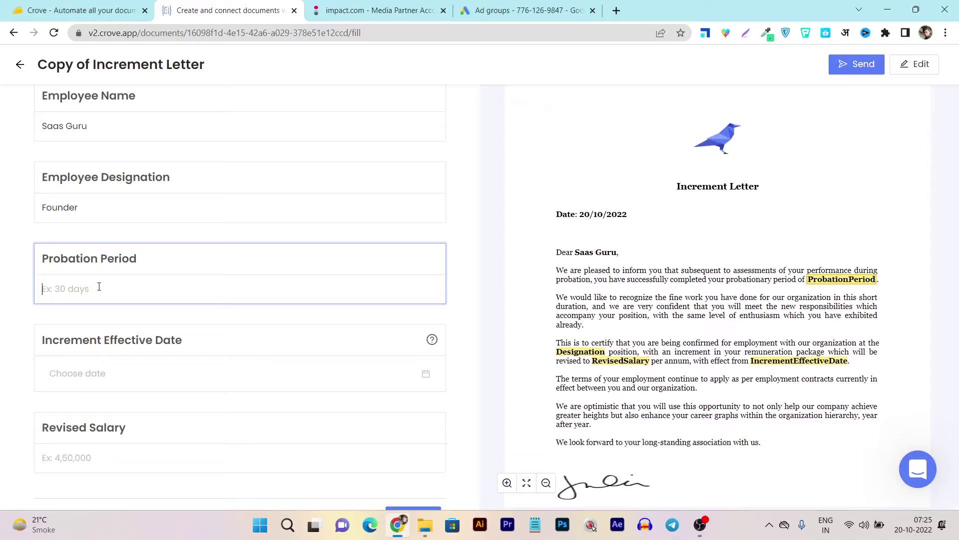
pyautogui.write('45 ')
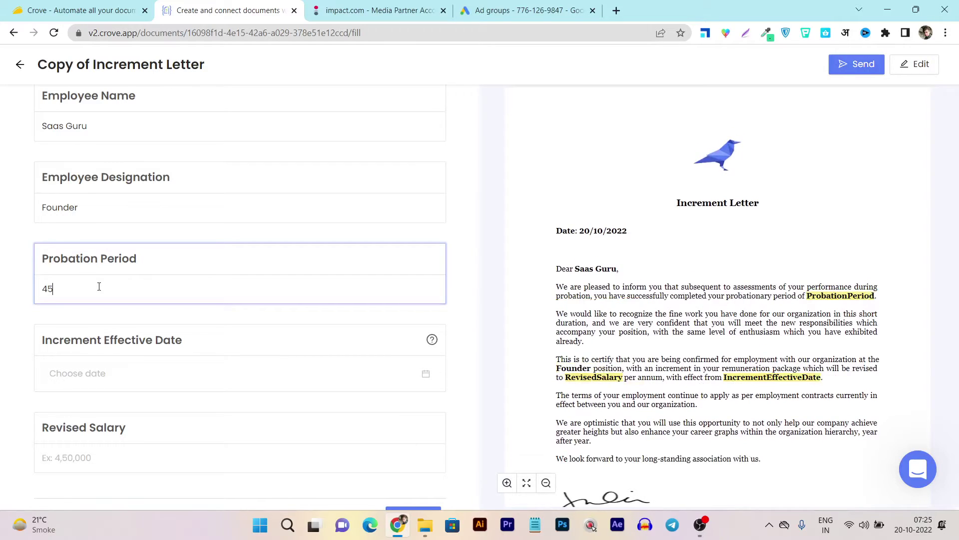
pyautogui.write('days')
pyautogui.scroll(-2, 97, 288)
pyautogui.click(199, 268)
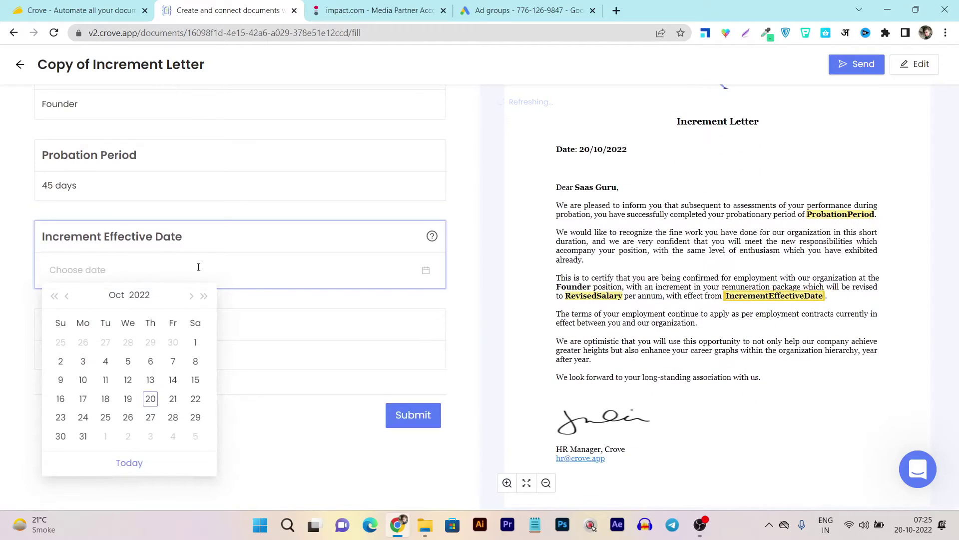
pyautogui.click(150, 398)
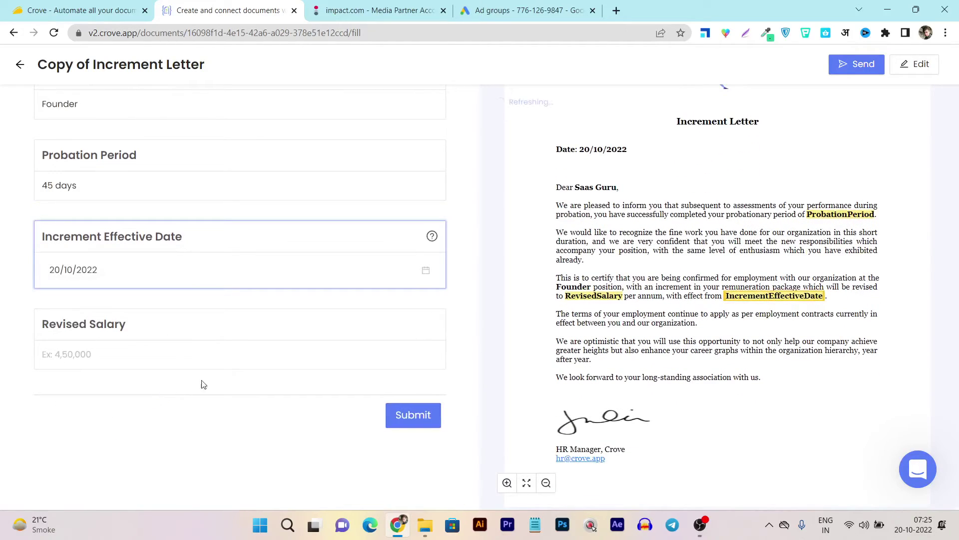
pyautogui.click(120, 354)
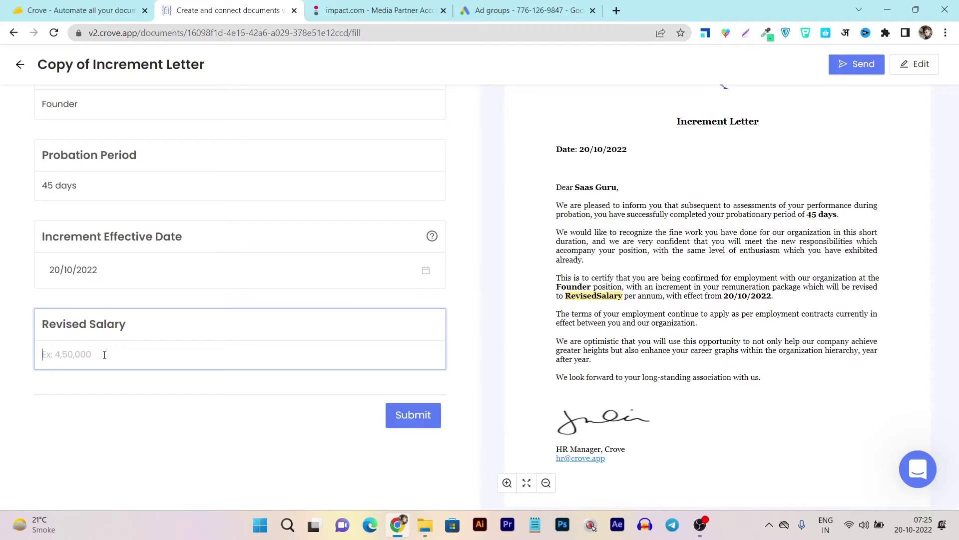
pyautogui.write('1000')
pyautogui.write('k')
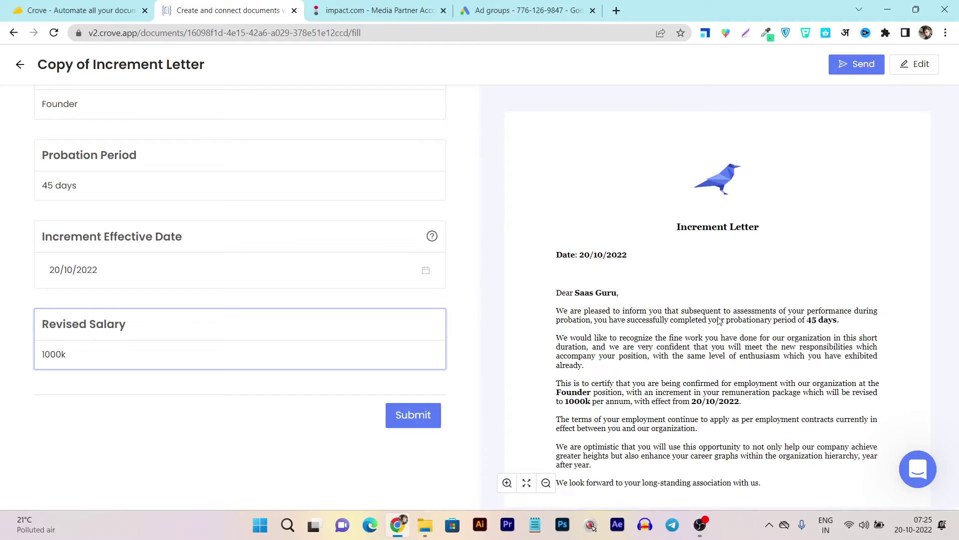
pyautogui.scroll(-3, 577, 310)
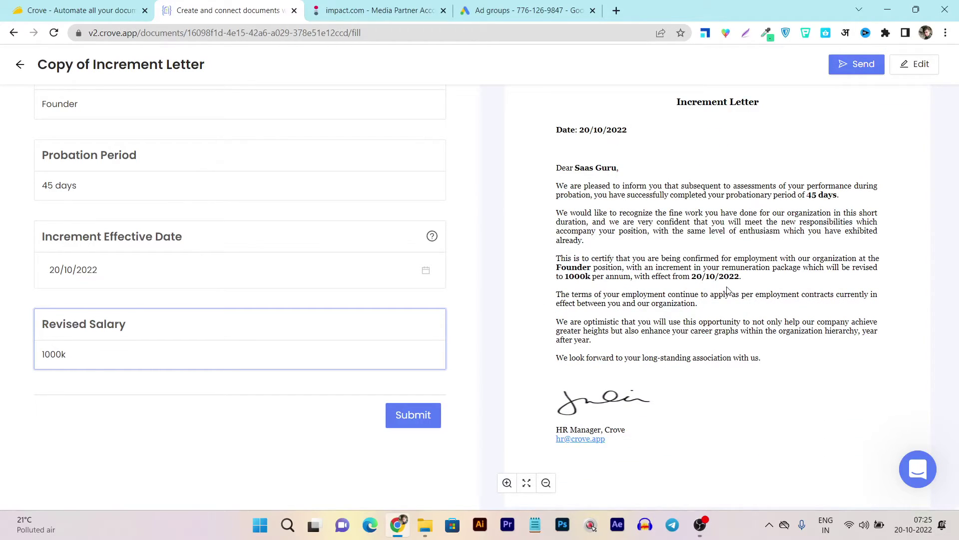
pyautogui.scroll(-3, 700, 314)
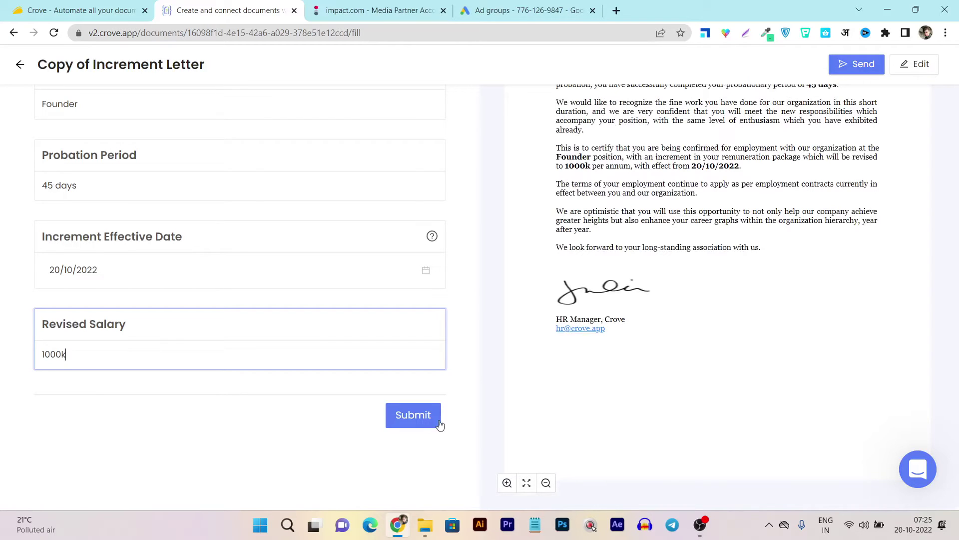
pyautogui.scroll(5, 696, 377)
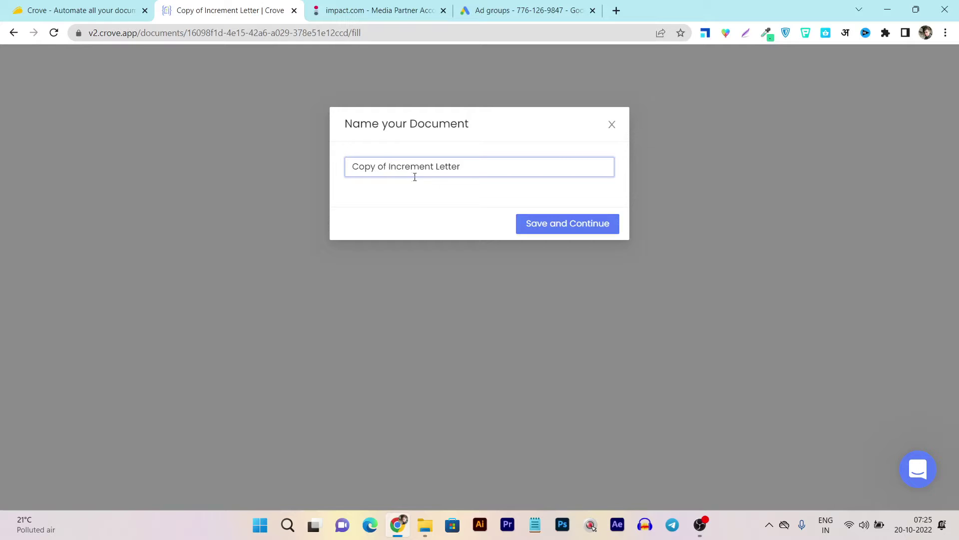
# Step: Save the letter as draft 'Copy of Increment Letter', cancel sending, and return to Documents
pyautogui.click(531, 227)
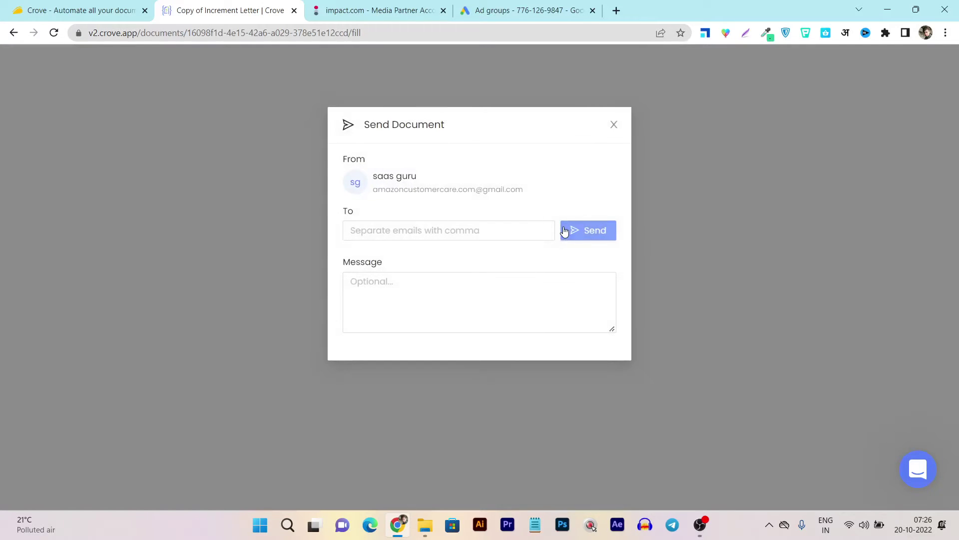
pyautogui.click(365, 230)
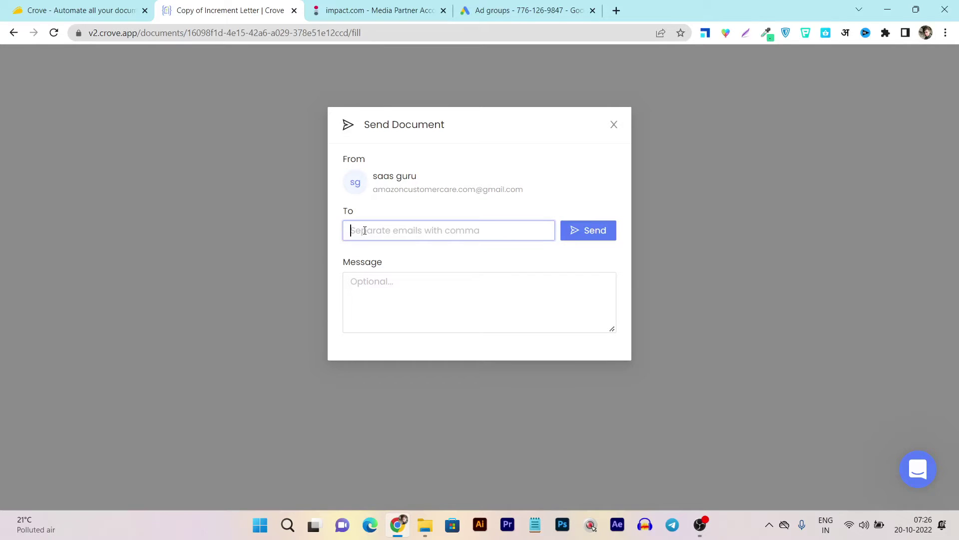
pyautogui.click(614, 124)
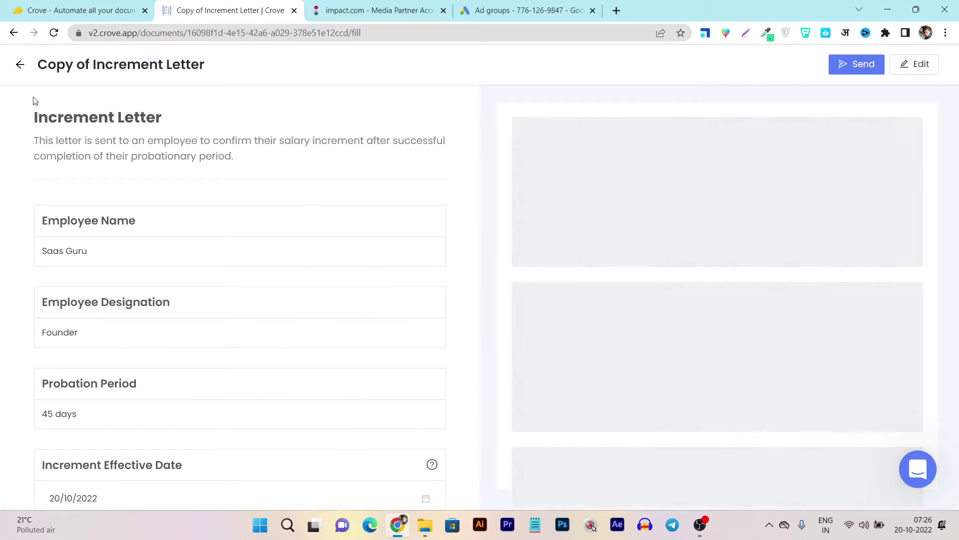
pyautogui.click(20, 64)
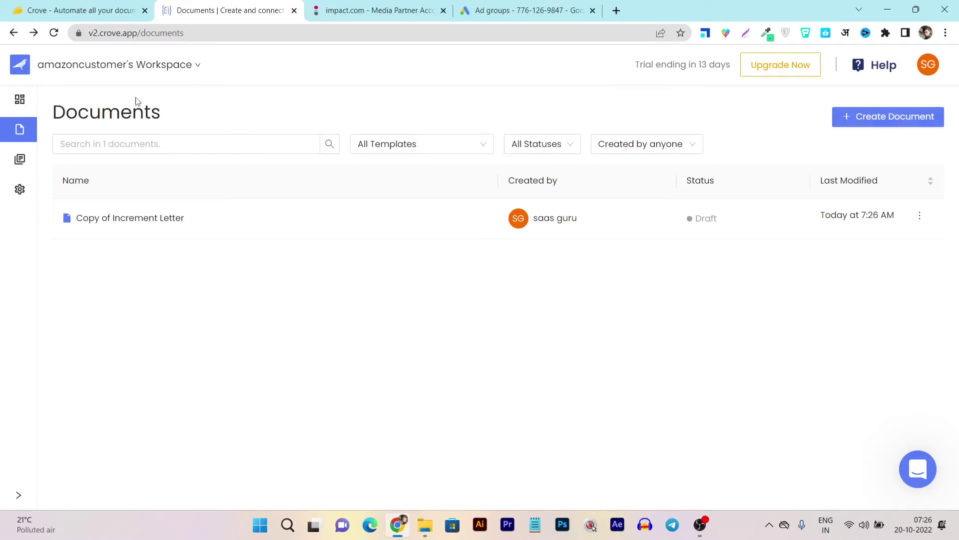
# Step: Create a document from the HR community's Post-interview Rejection Email template after reviewing it
pyautogui.click(885, 116)
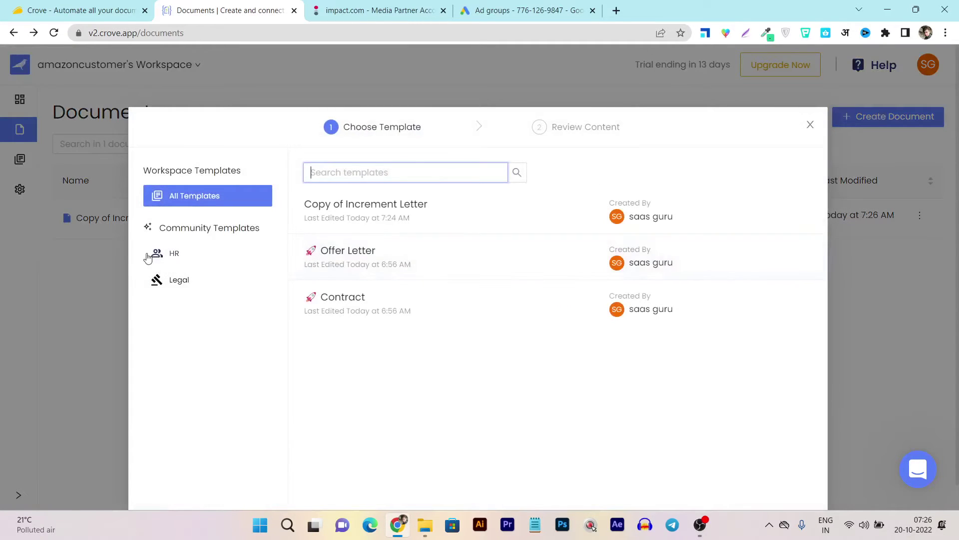
pyautogui.click(190, 258)
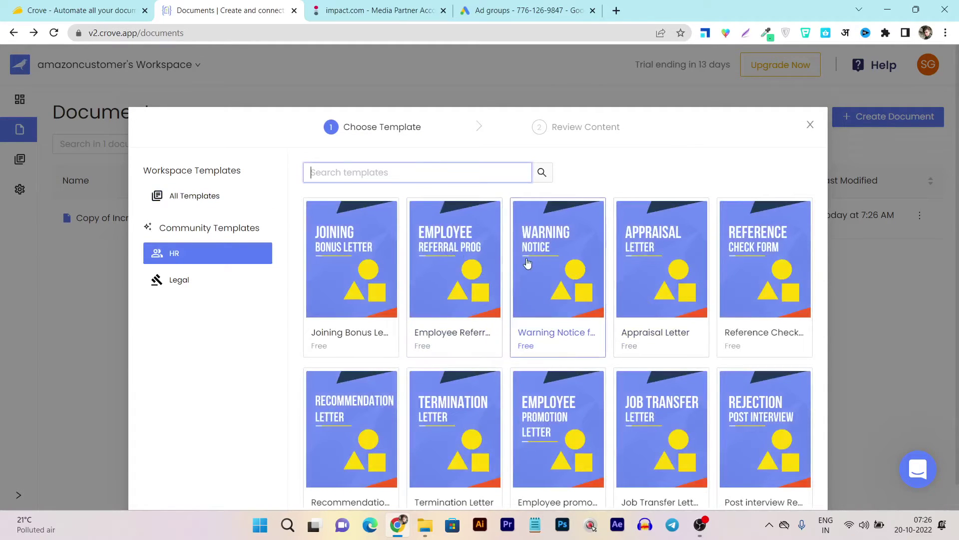
pyautogui.scroll(-3, 527, 262)
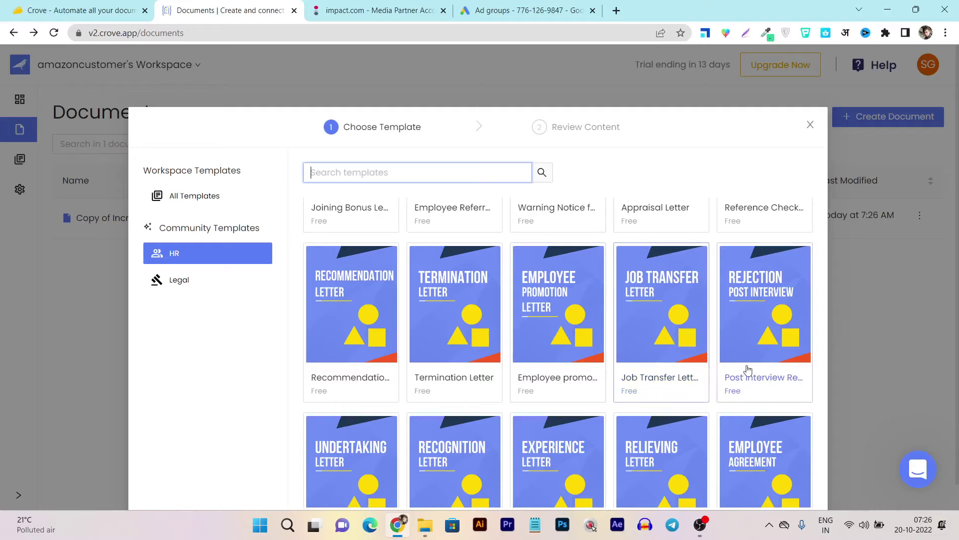
pyautogui.click(769, 321)
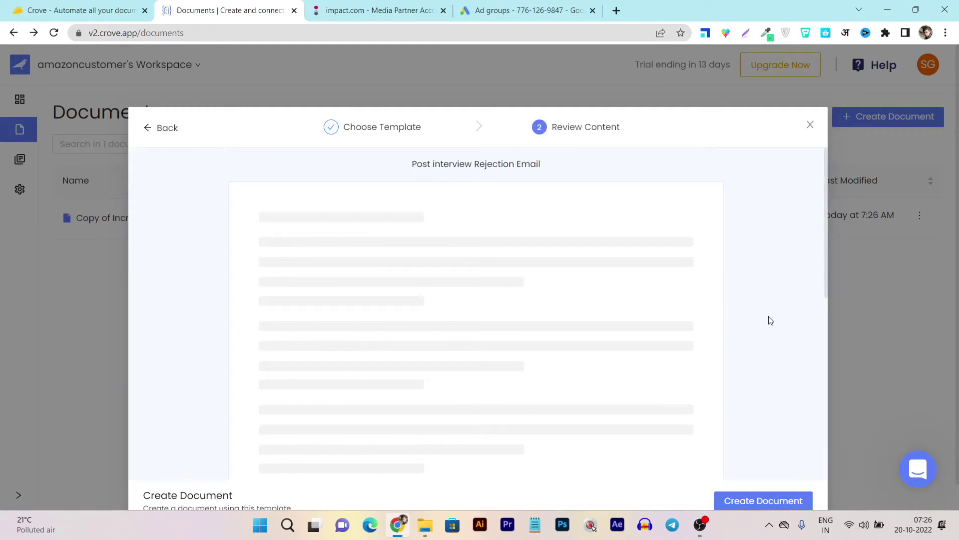
pyautogui.scroll(-3, 520, 297)
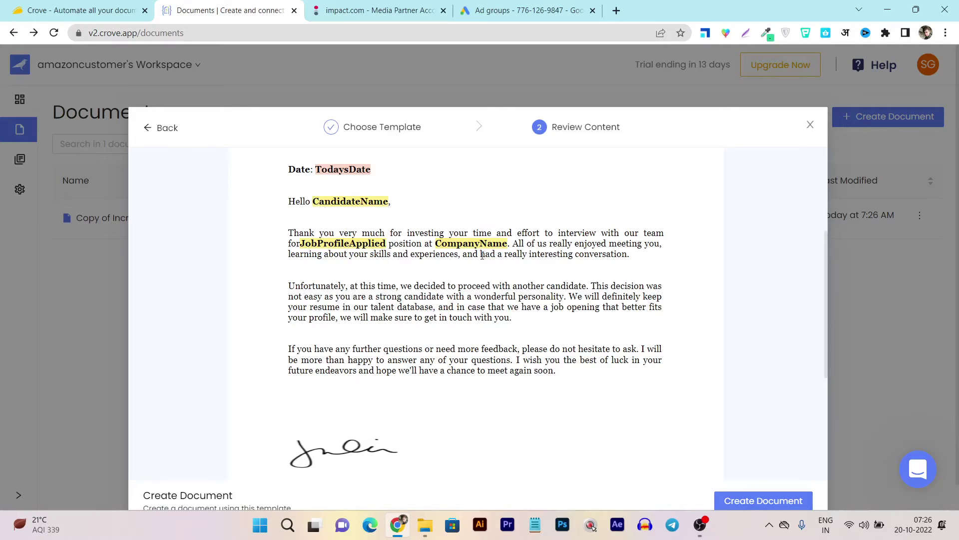
pyautogui.click(765, 500)
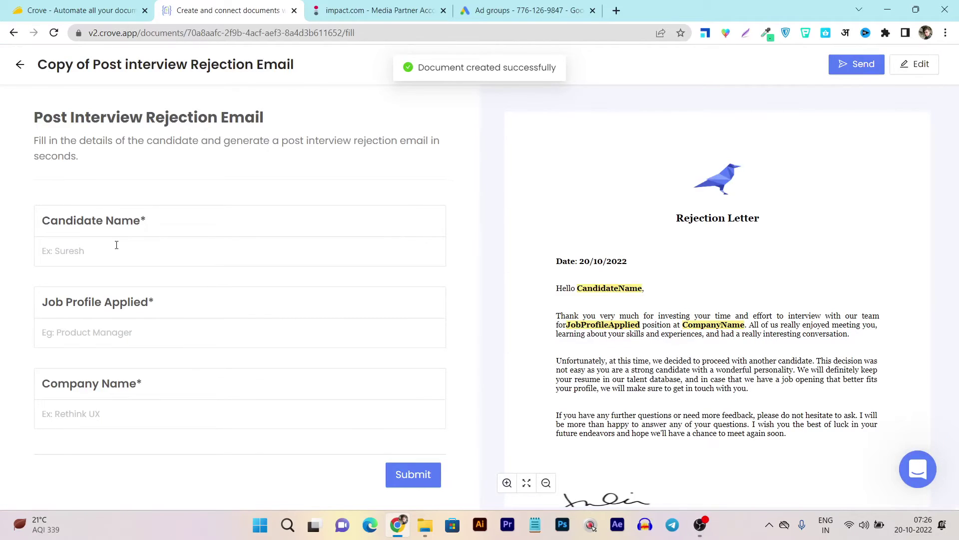
# Step: Enter candidate name Basant, job profile Manager and company name Saas Guru
pyautogui.scroll(-2, 113, 273)
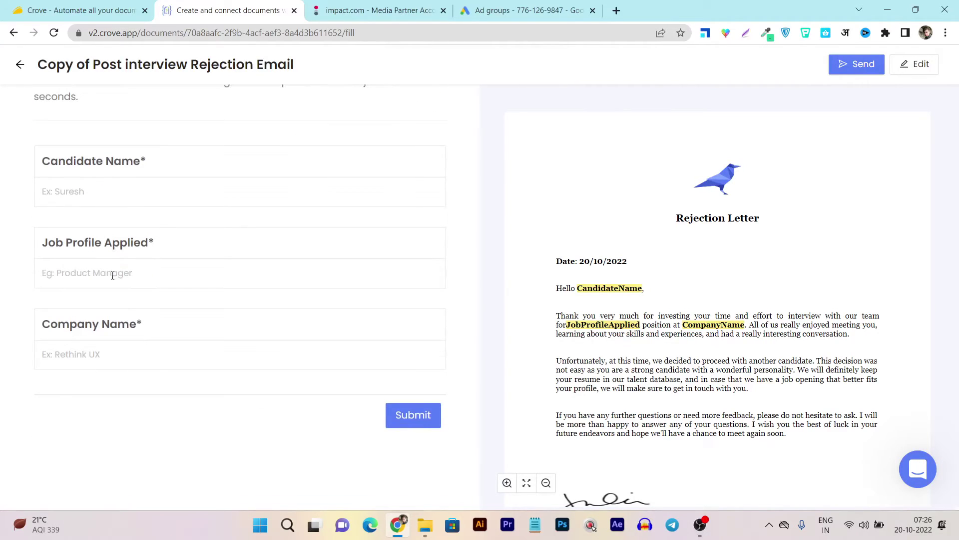
pyautogui.click(105, 195)
pyautogui.write('Ba')
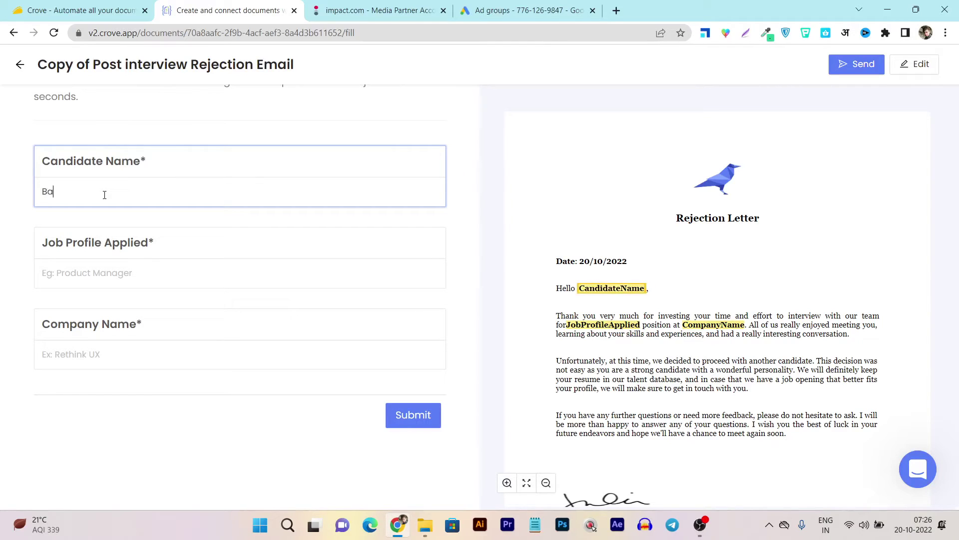
pyautogui.write('sant')
pyautogui.click(129, 270)
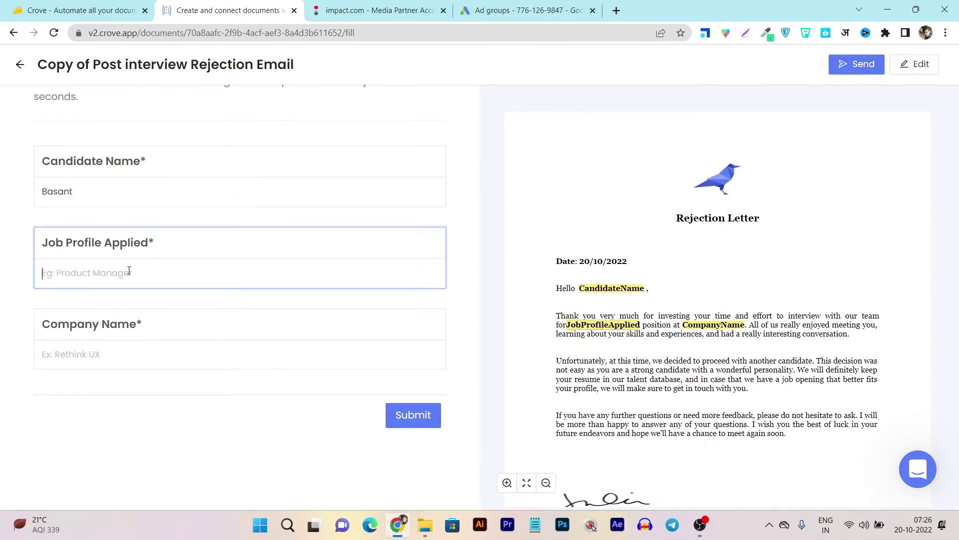
pyautogui.write('Manager')
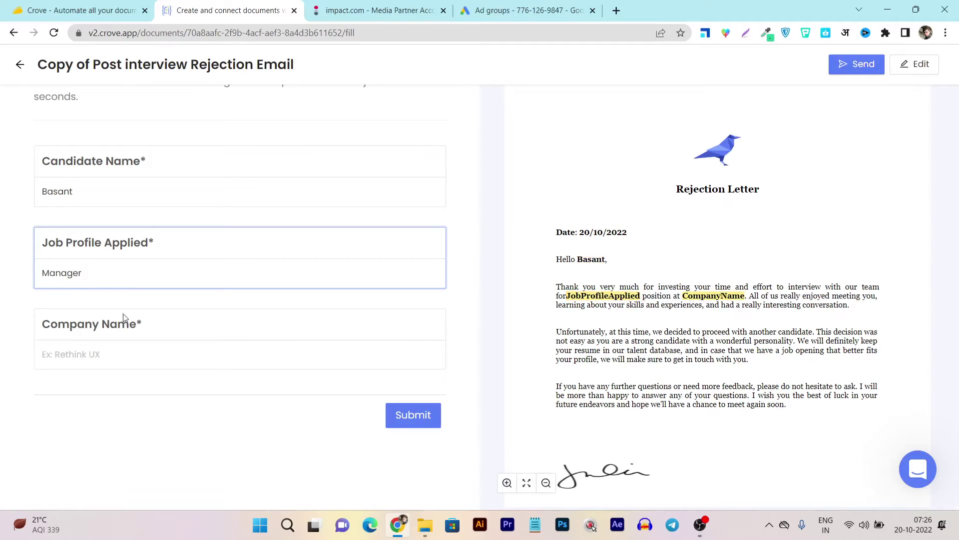
pyautogui.click(120, 355)
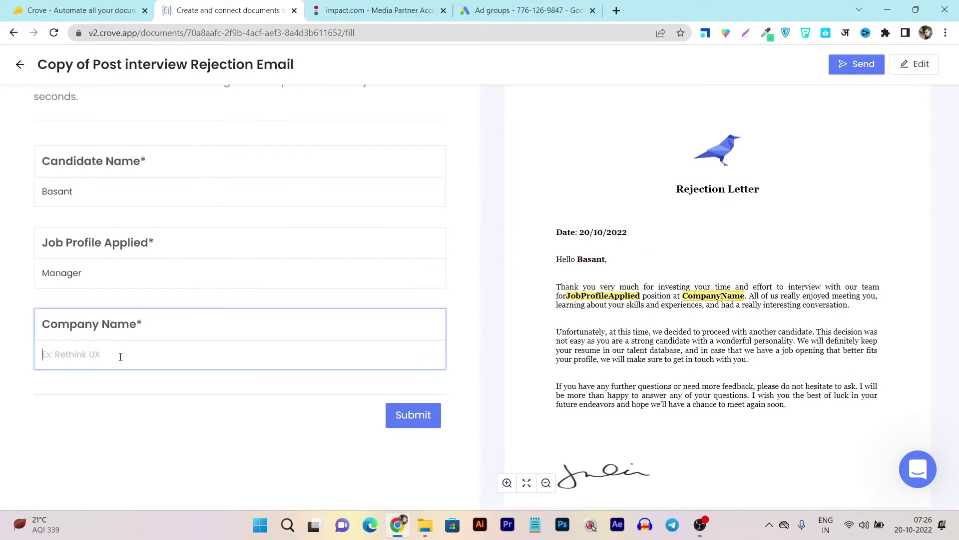
pyautogui.write('Saas guru')
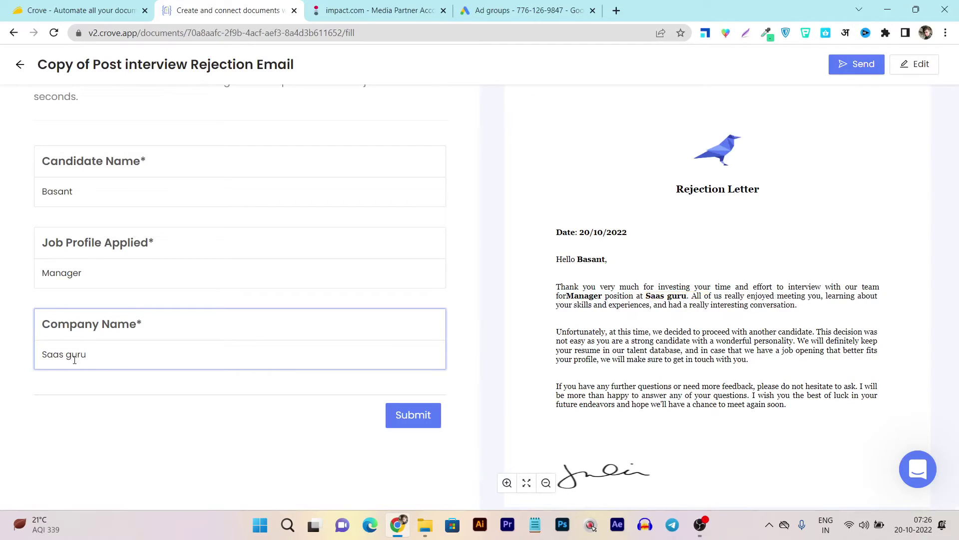
# Step: Correct the company name's lowercase g to a capital G and check the preview
pyautogui.click(74, 358)
pyautogui.press('BackSpace')
pyautogui.press('BackSpace')
pyautogui.write('G')
pyautogui.scroll(-4, 605, 274)
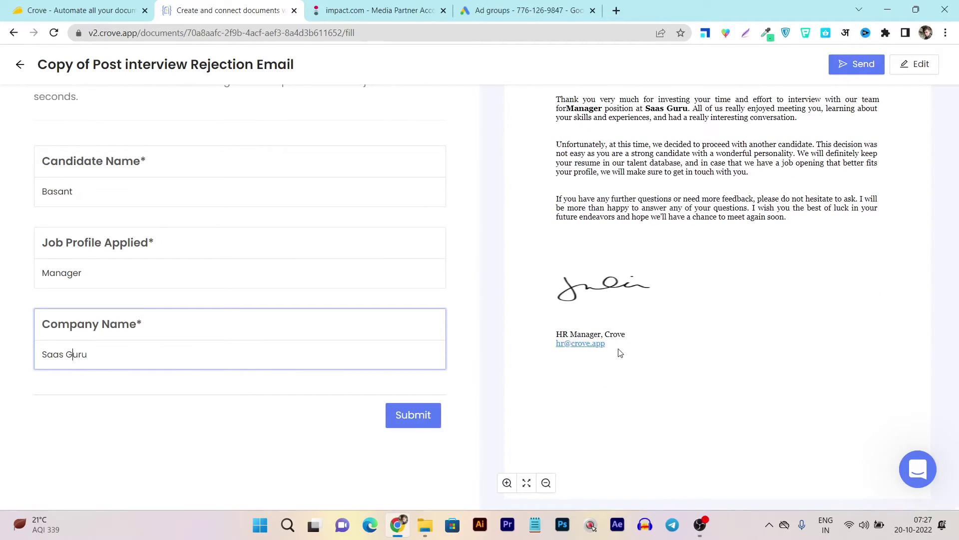
pyautogui.scroll(4, 618, 351)
pyautogui.scroll(2, 202, 259)
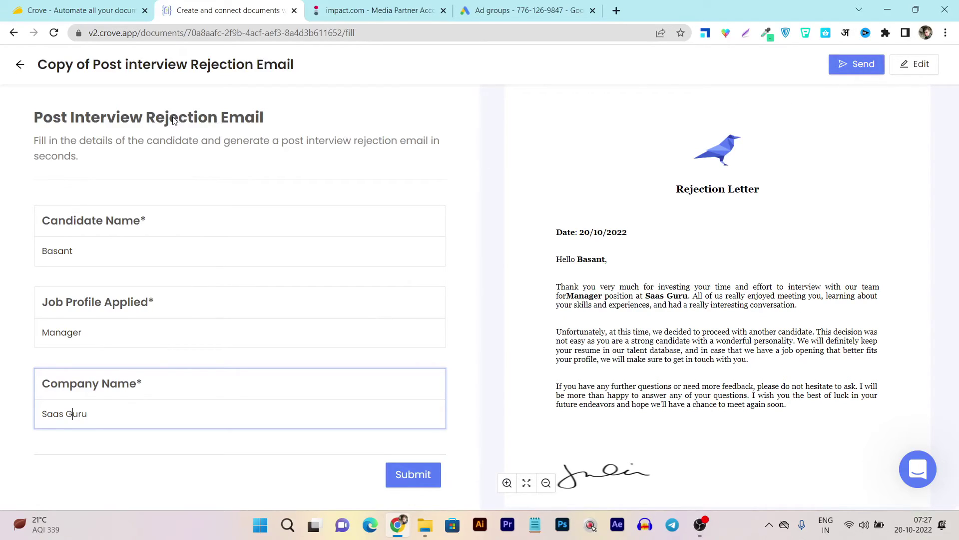
# Step: Leave the email, browse the Templates list, and view the Teammates settings page
pyautogui.click(21, 65)
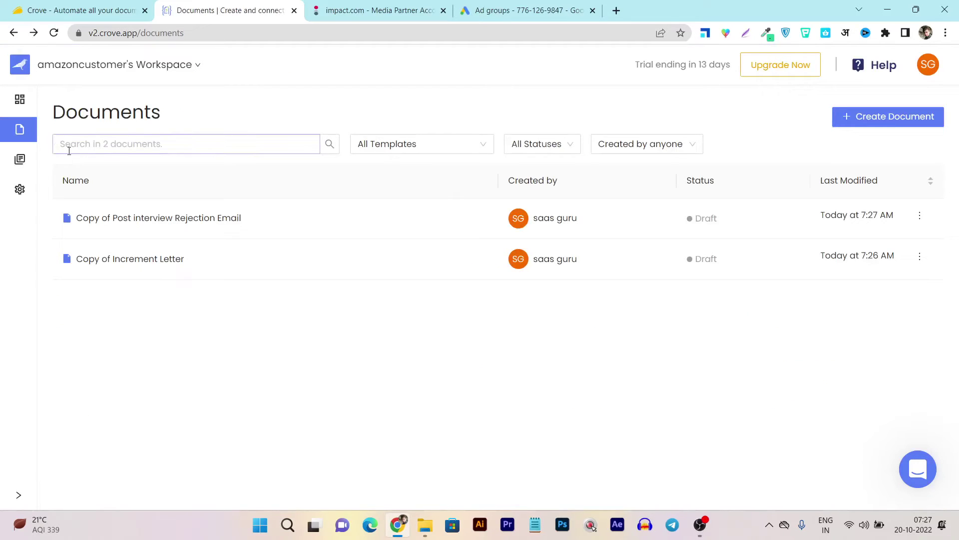
pyautogui.click(22, 163)
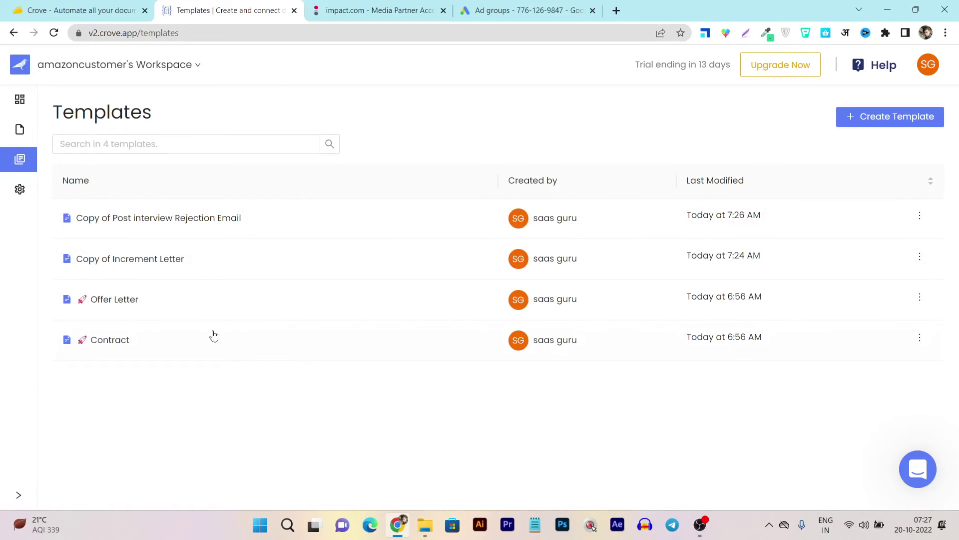
pyautogui.click(20, 191)
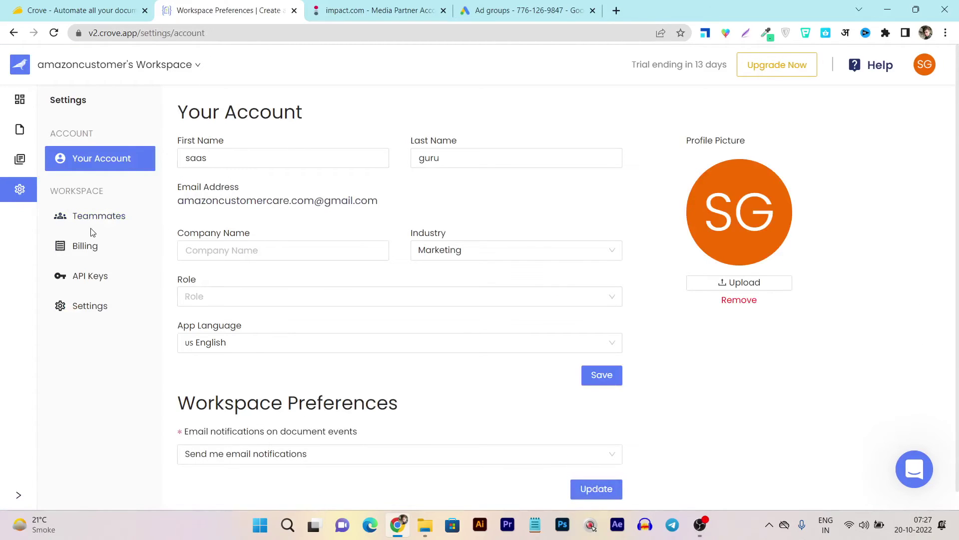
pyautogui.click(100, 218)
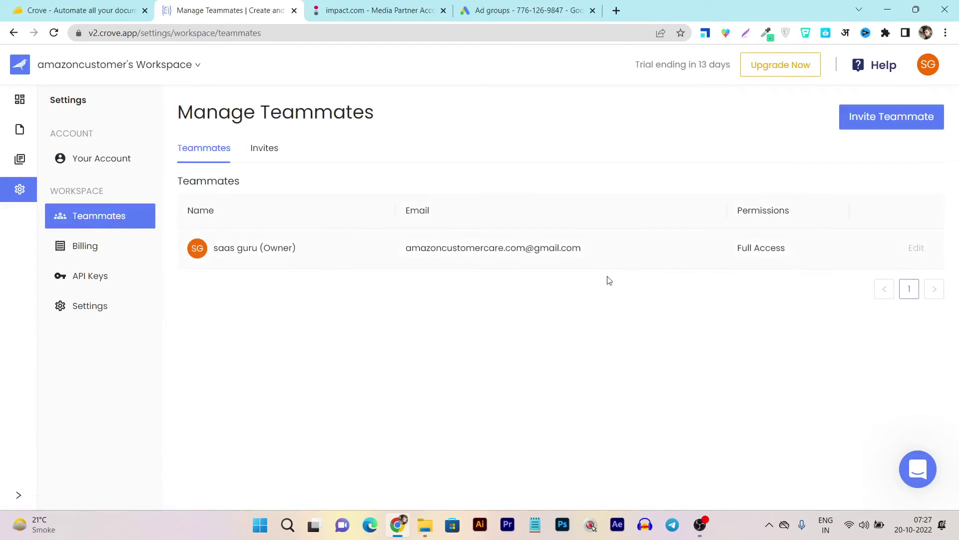
# Step: Look at the teammate invite, Workspace settings and Your Account, then return to the dashboard
pyautogui.click(887, 121)
pyautogui.click(91, 310)
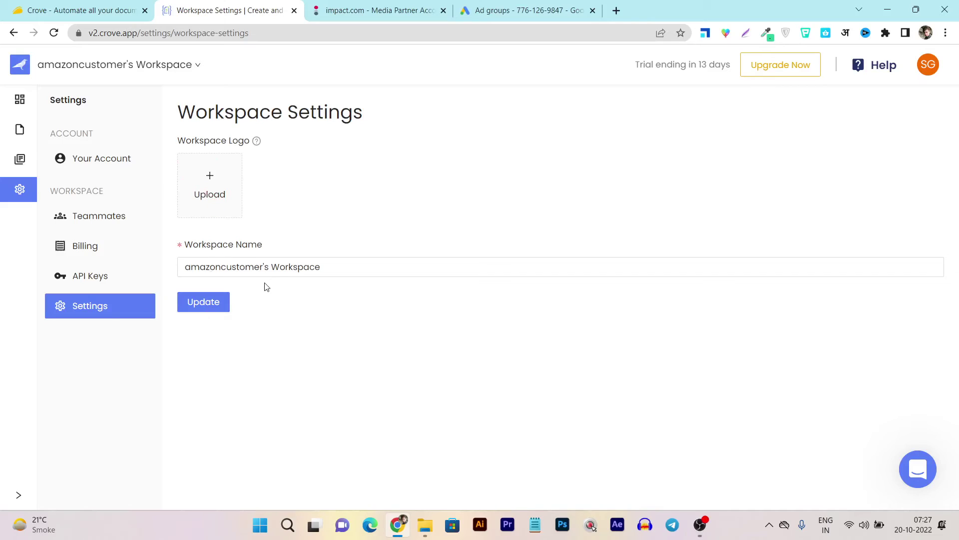
pyautogui.click(354, 270)
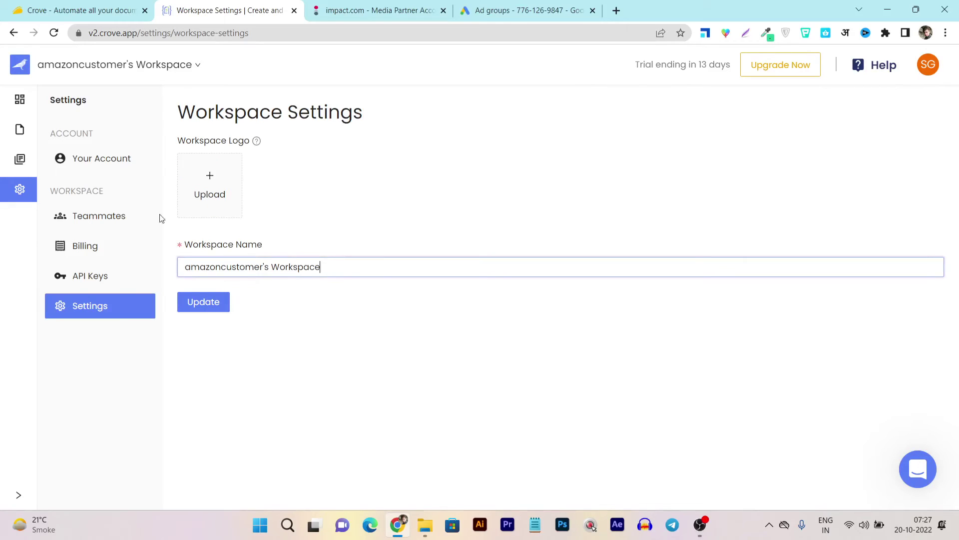
pyautogui.click(100, 167)
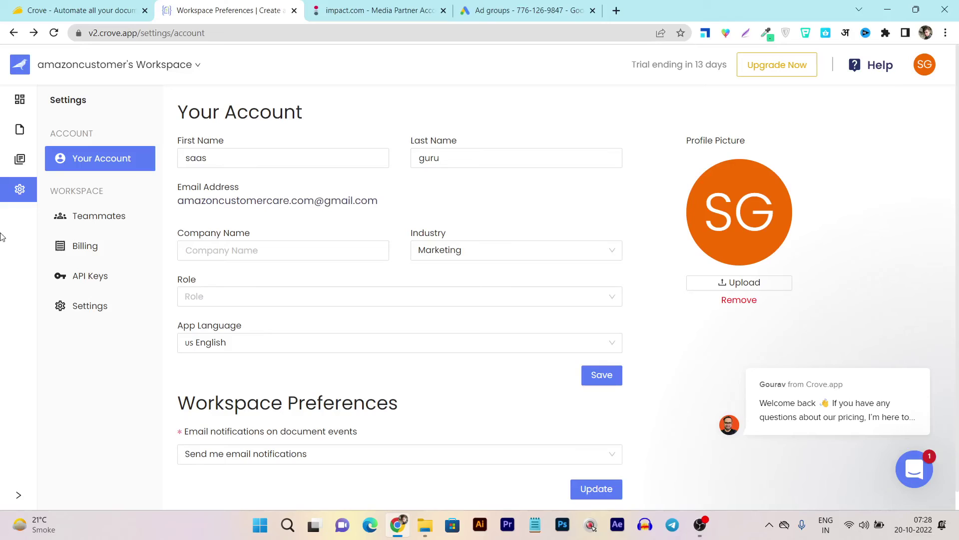
pyautogui.click(19, 99)
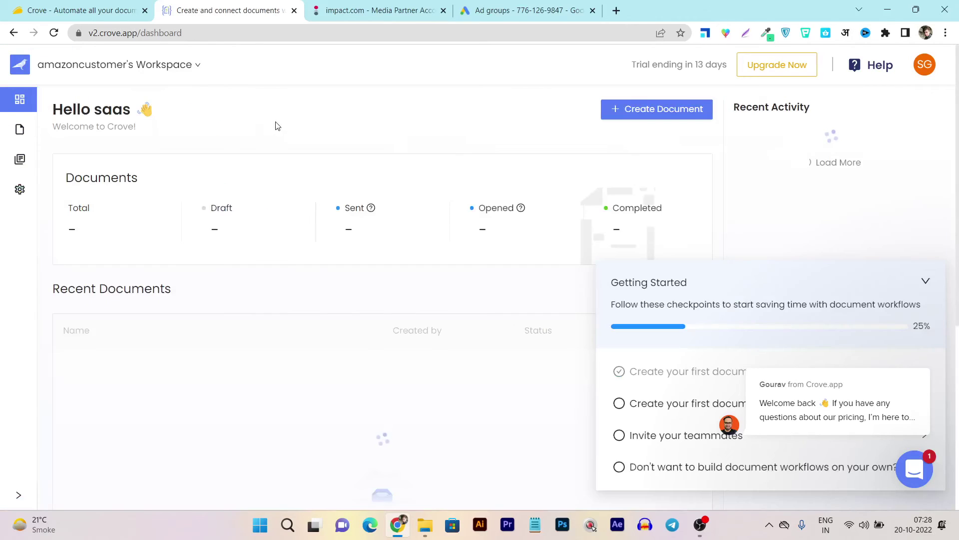
# Step: On AppSumo's Crove deal, show Plans & features and highlight '60 day money-back guarantee.'
pyautogui.click(97, 6)
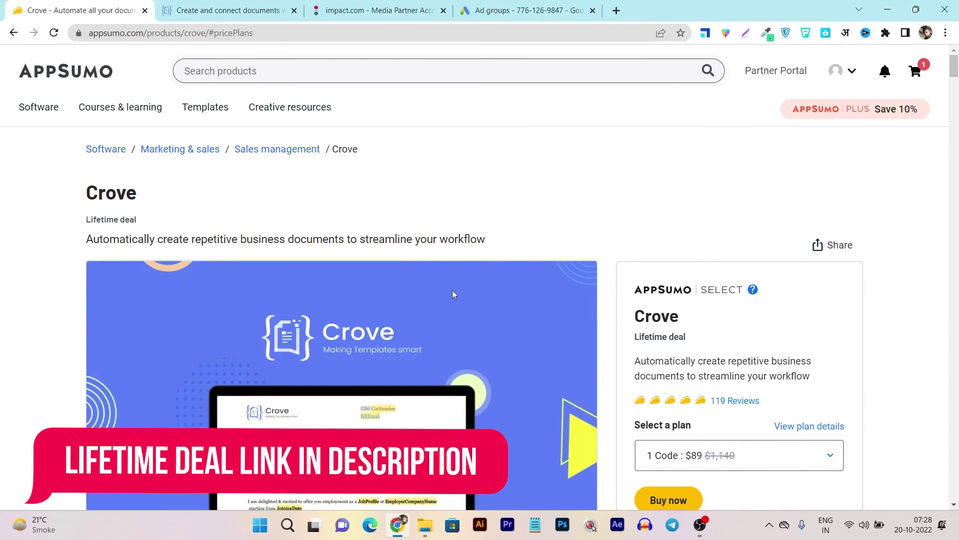
pyautogui.scroll(-3, 452, 293)
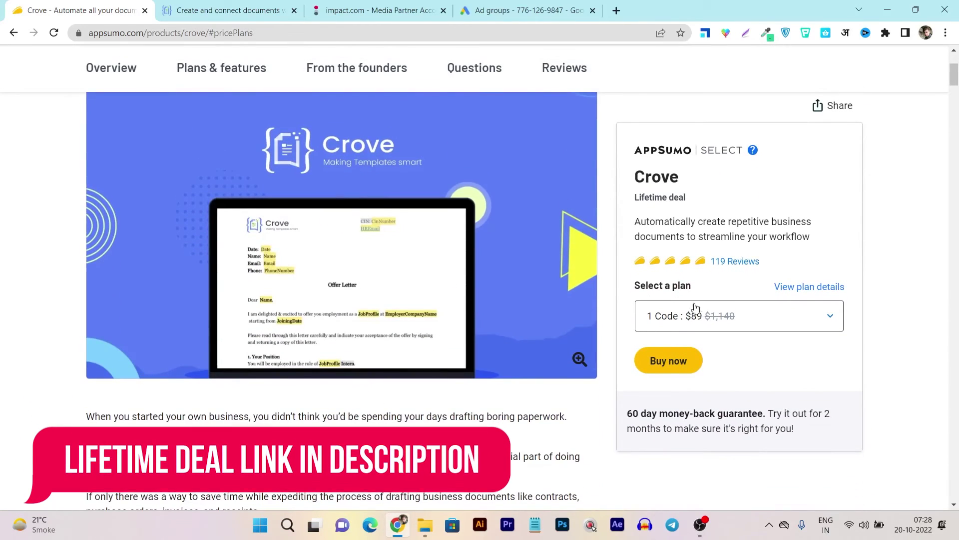
pyautogui.click(222, 70)
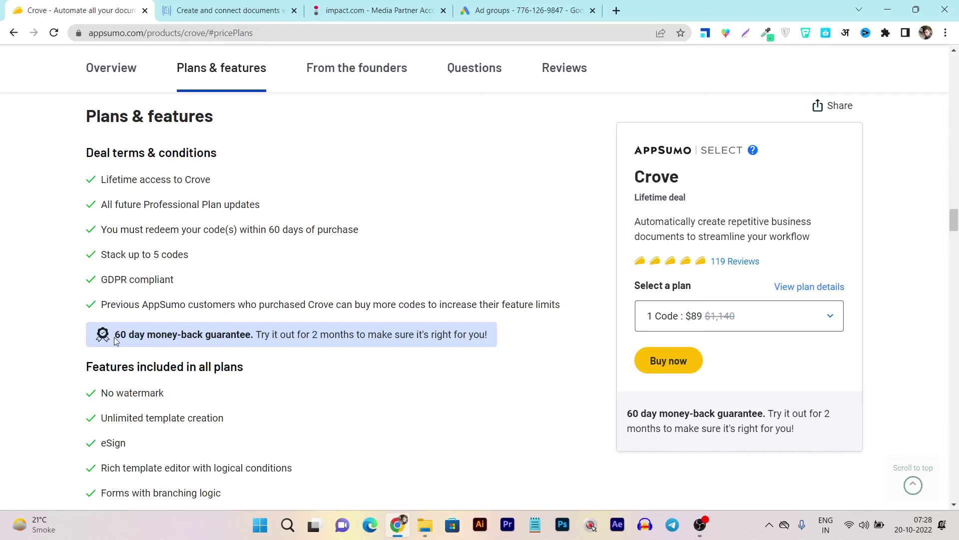
pyautogui.moveTo(116, 340); pyautogui.dragTo(256, 337)
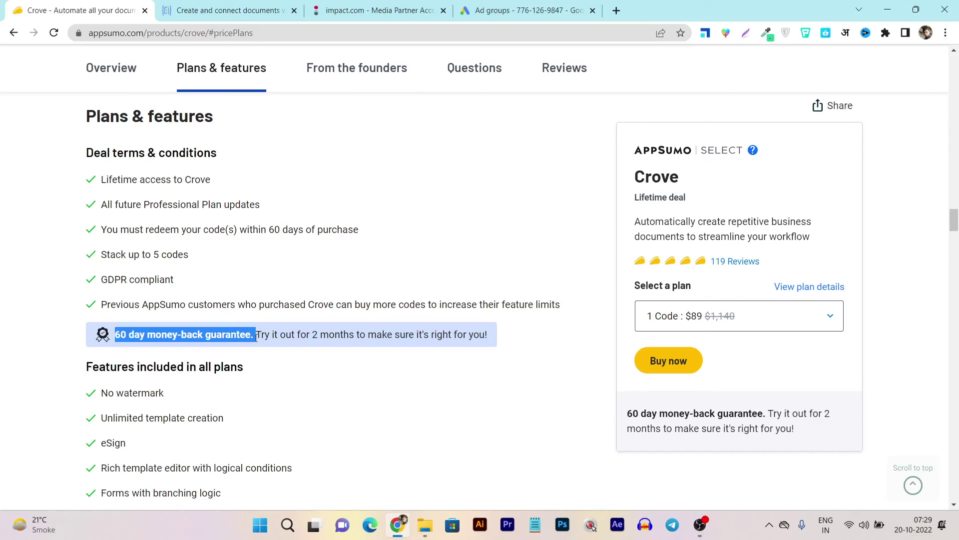
pyautogui.click(256, 338)
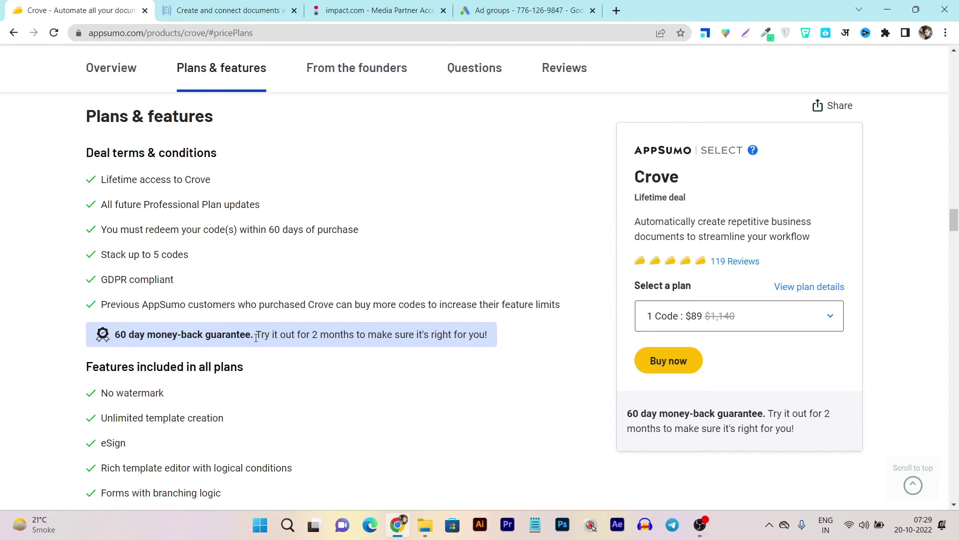
pyautogui.moveTo(257, 337); pyautogui.dragTo(108, 341)
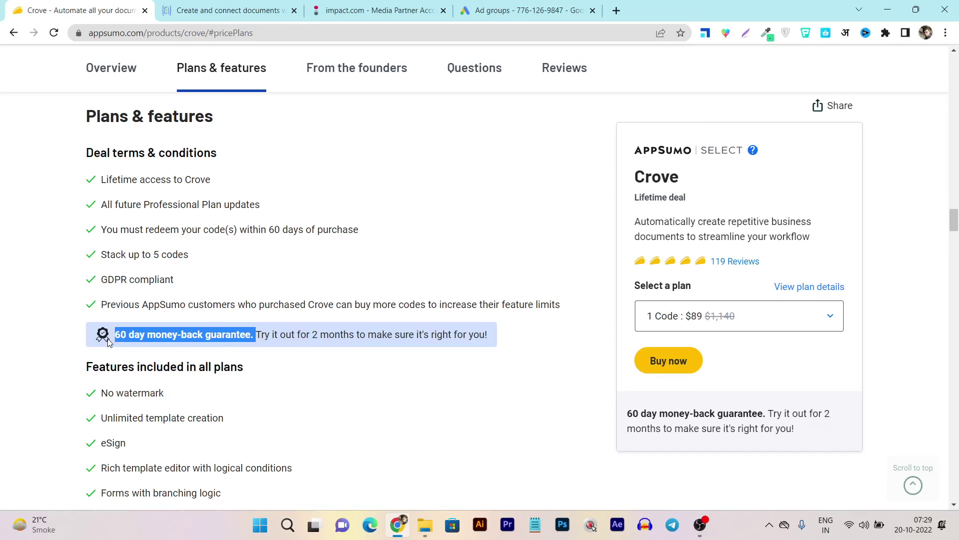
pyautogui.scroll(5, 578, 370)
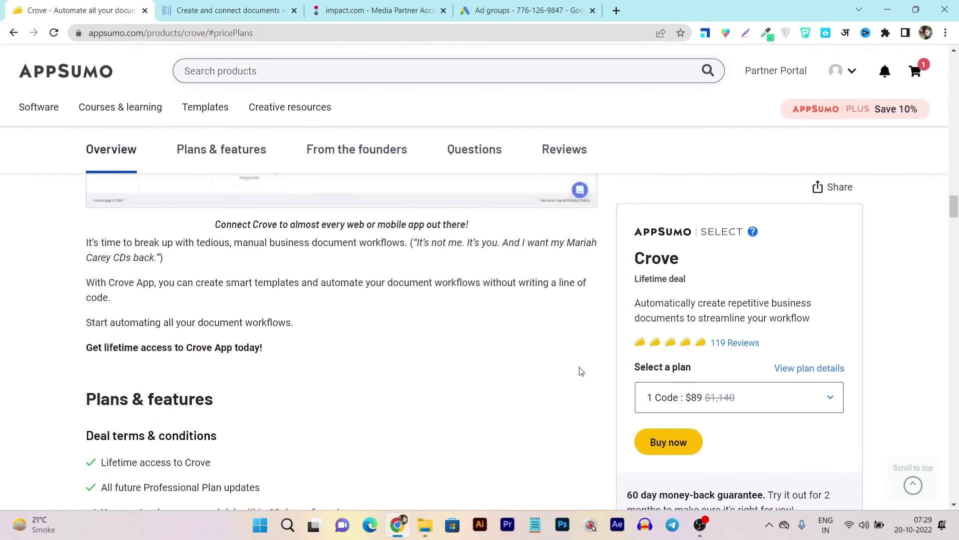
pyautogui.scroll(5, 578, 370)
pyautogui.scroll(5, 578, 370)
pyautogui.scroll(5, 563, 456)
pyautogui.scroll(5, 563, 453)
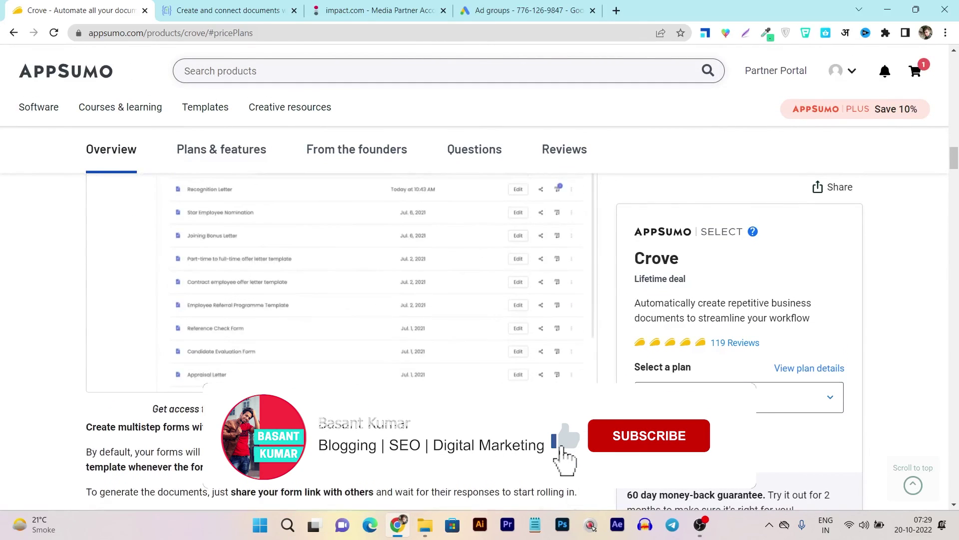
pyautogui.scroll(5, 570, 454)
pyautogui.scroll(5, 580, 459)
pyautogui.scroll(3, 342, 340)
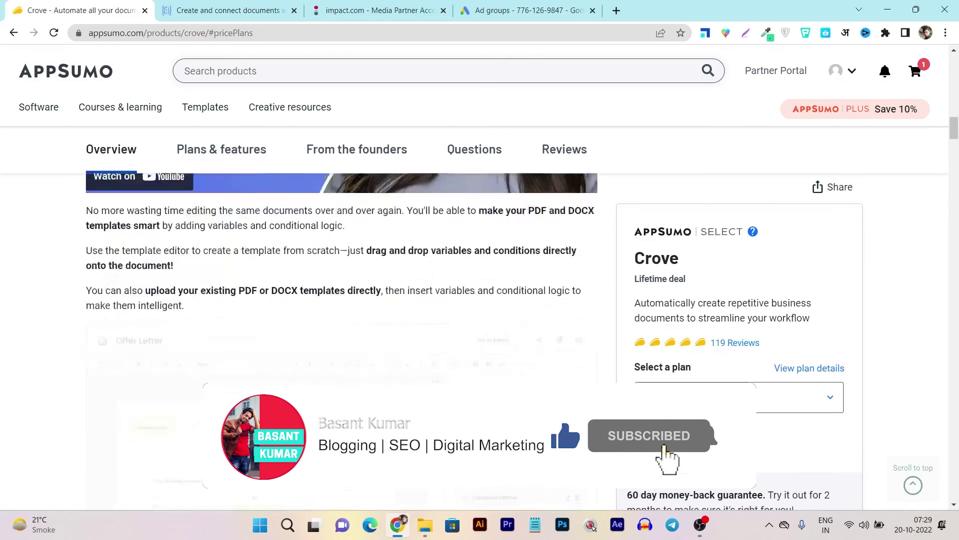
pyautogui.scroll(2, 341, 339)
pyautogui.scroll(3, 341, 340)
pyautogui.scroll(4, 342, 340)
pyautogui.scroll(5, 342, 339)
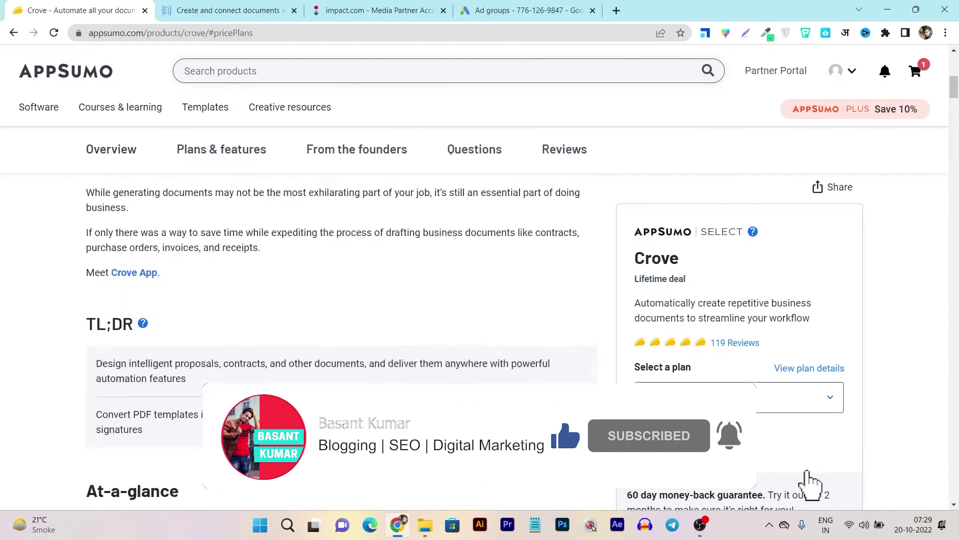